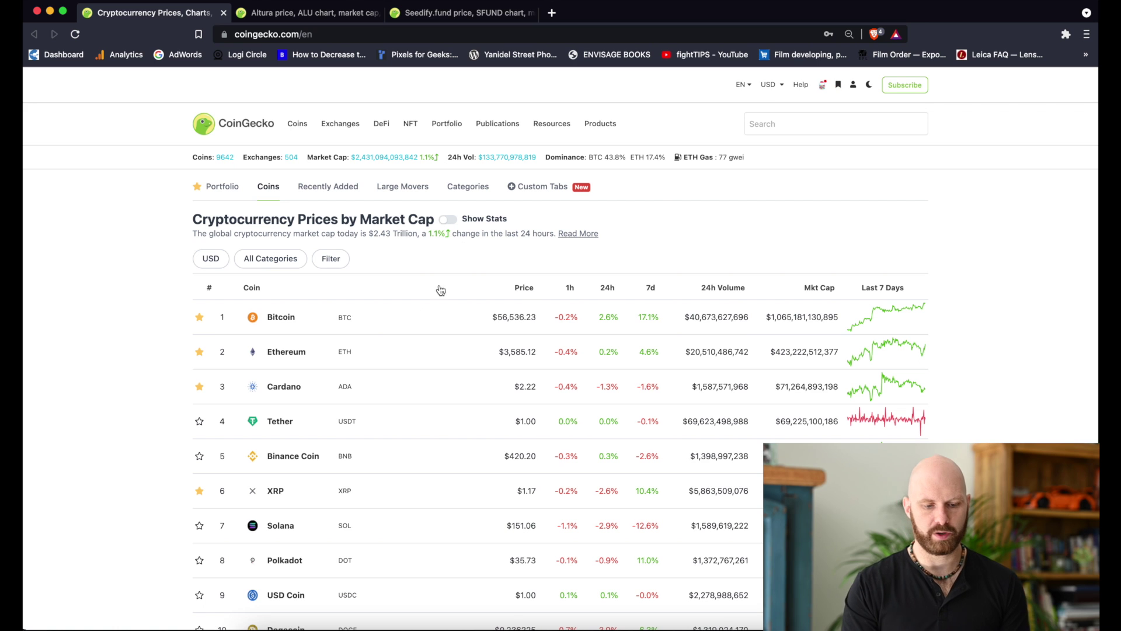
# Scroll the CoinGecko market-cap list down to Uniswap and open its link's context menu
pyautogui.scroll(-3, 453, 409)
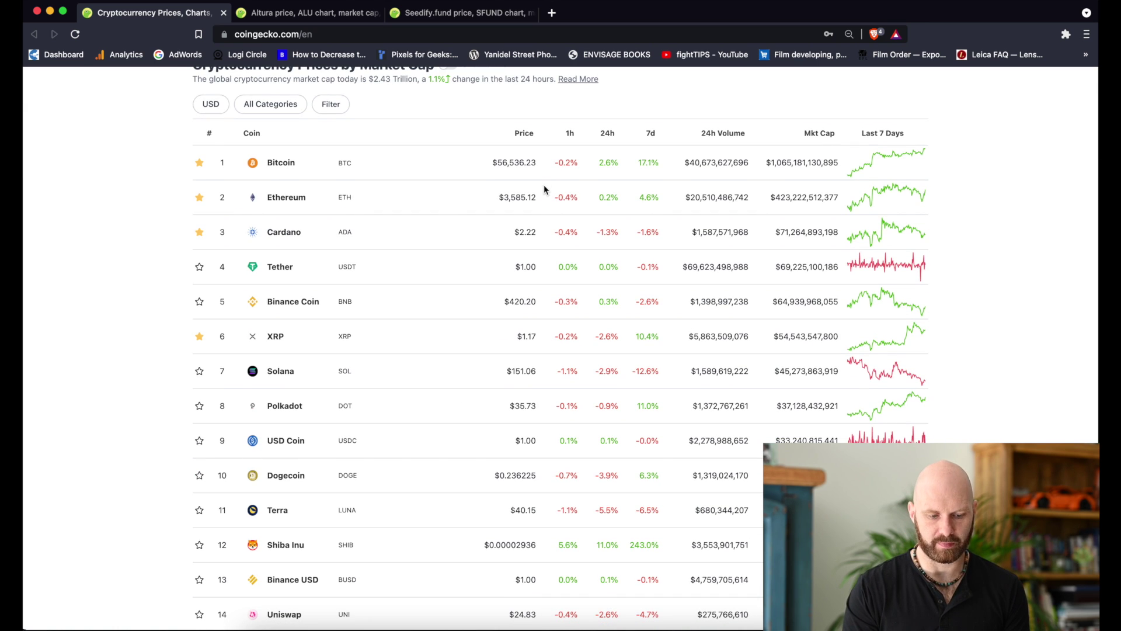
pyautogui.scroll(-1, 519, 439)
pyautogui.scroll(2, 519, 439)
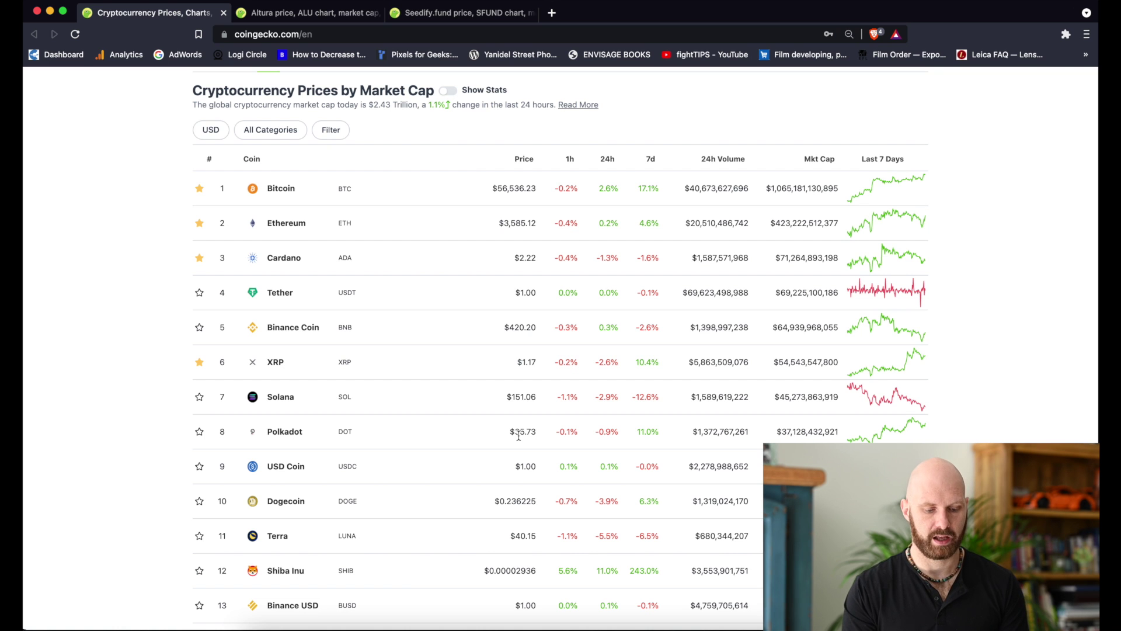
pyautogui.scroll(-3, 414, 578)
pyautogui.scroll(-2, 375, 568)
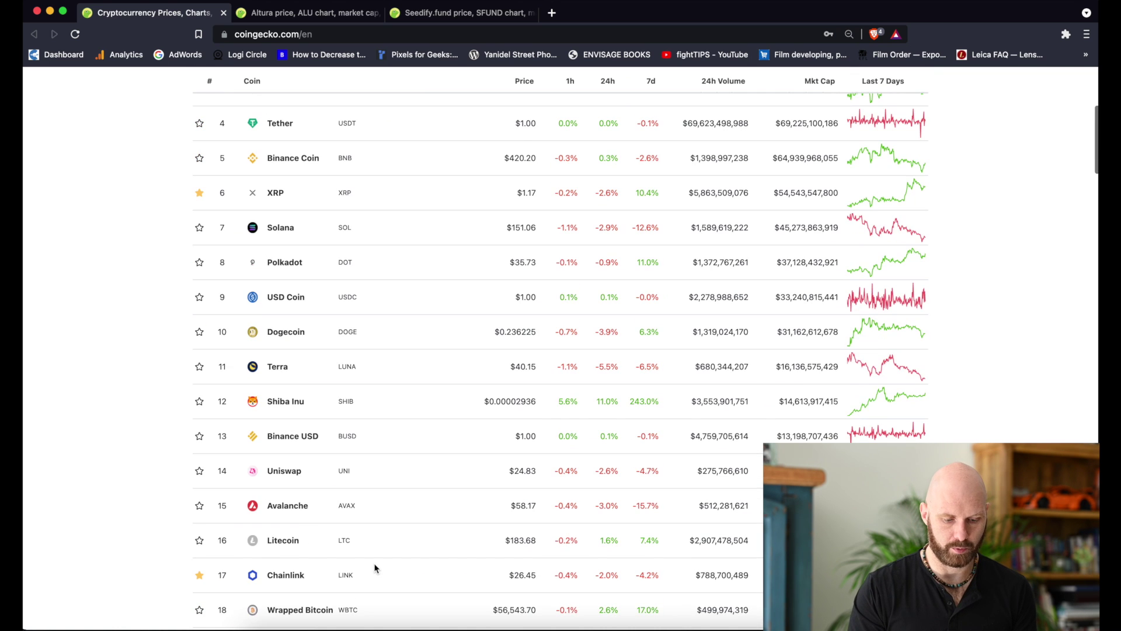
pyautogui.rightClick(294, 476)
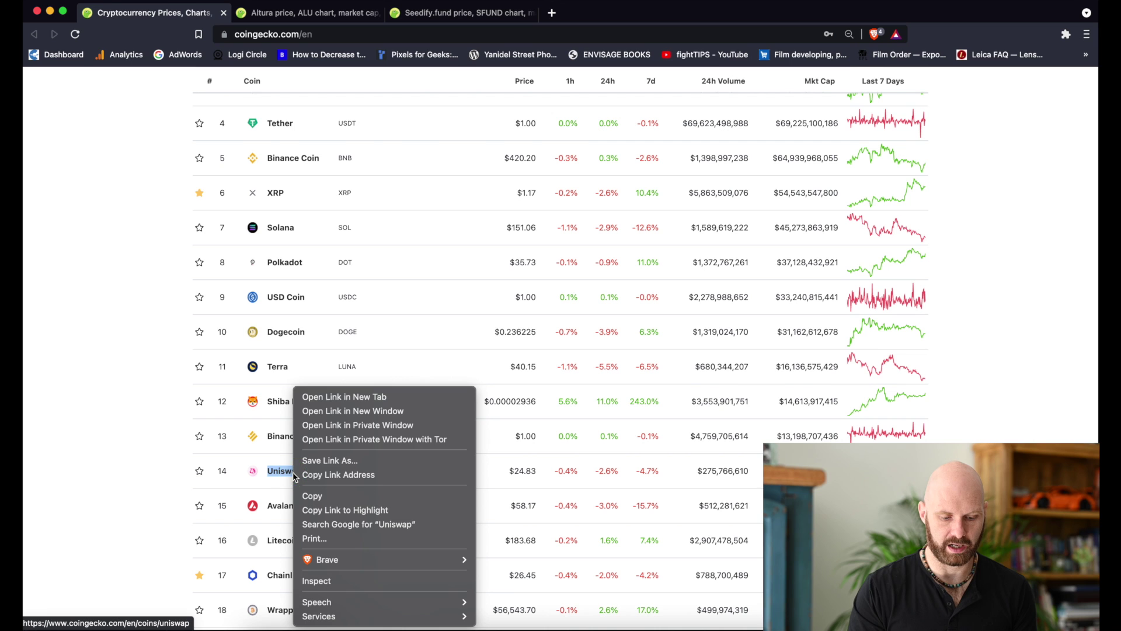
# Open Uniswap in a new tab, view the Uniswap, Altura and Seedify.fund tabs, then return to the list
pyautogui.click(344, 397)
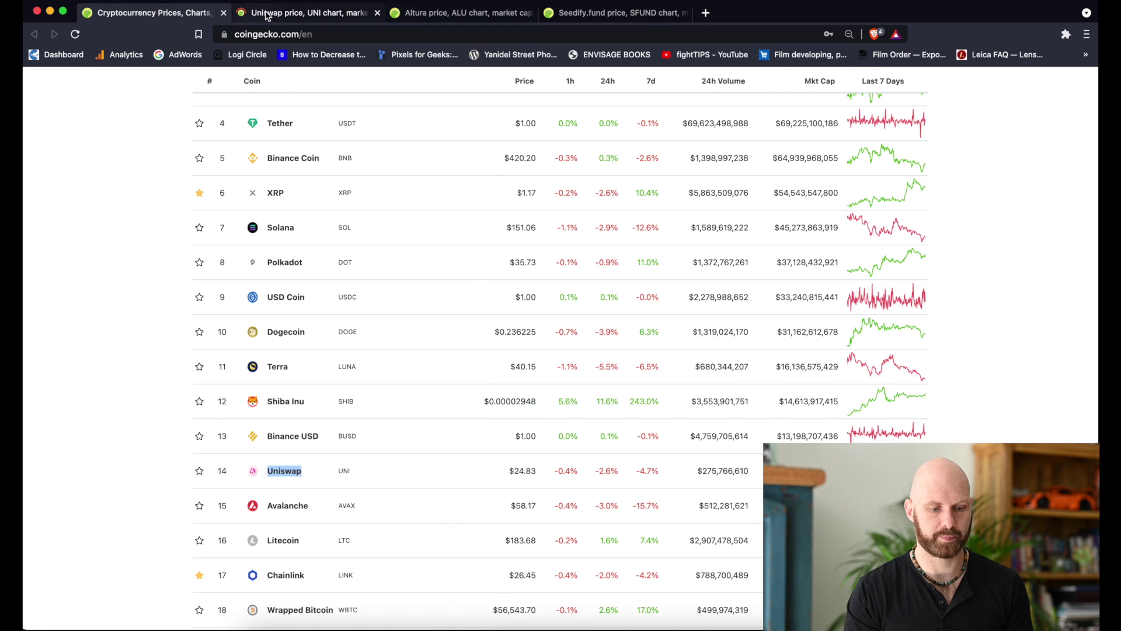
pyautogui.click(265, 14)
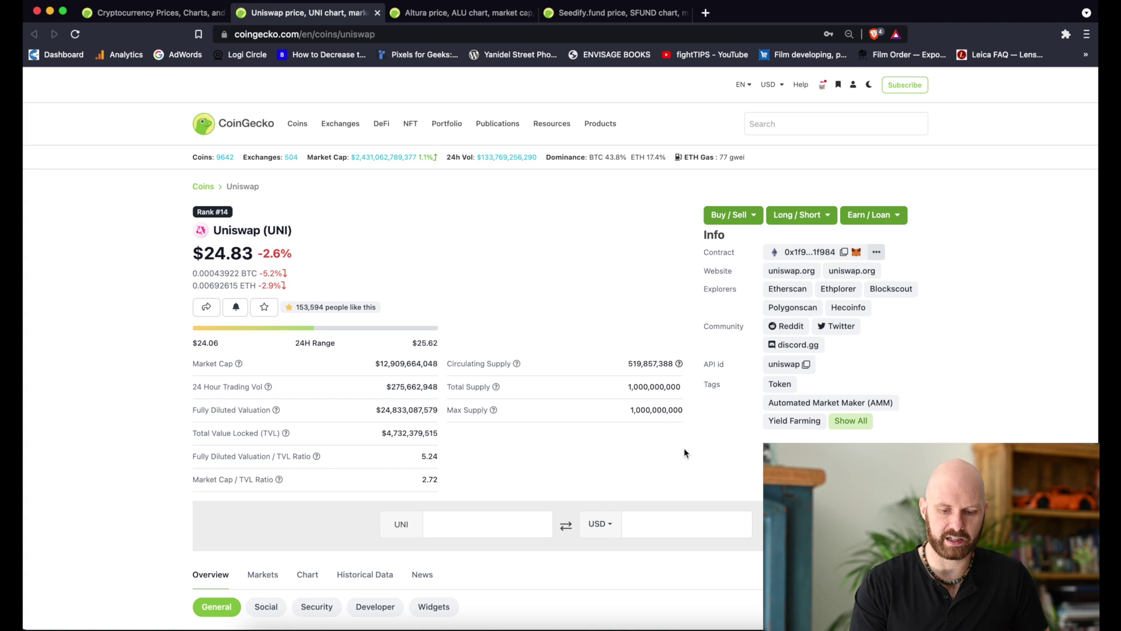
pyautogui.click(469, 13)
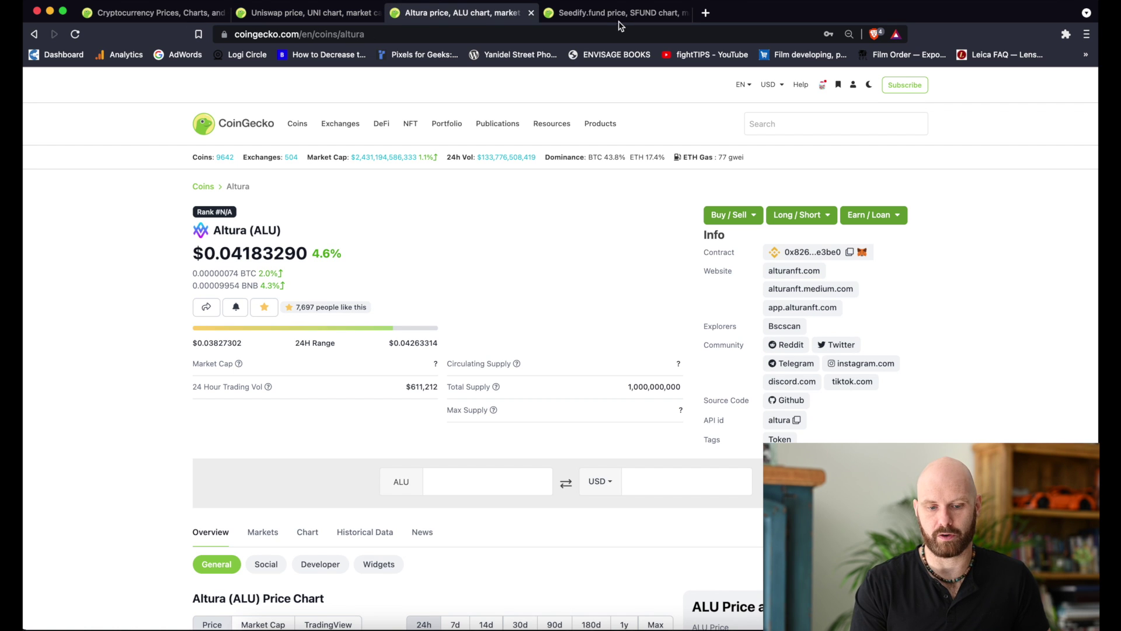
pyautogui.click(621, 18)
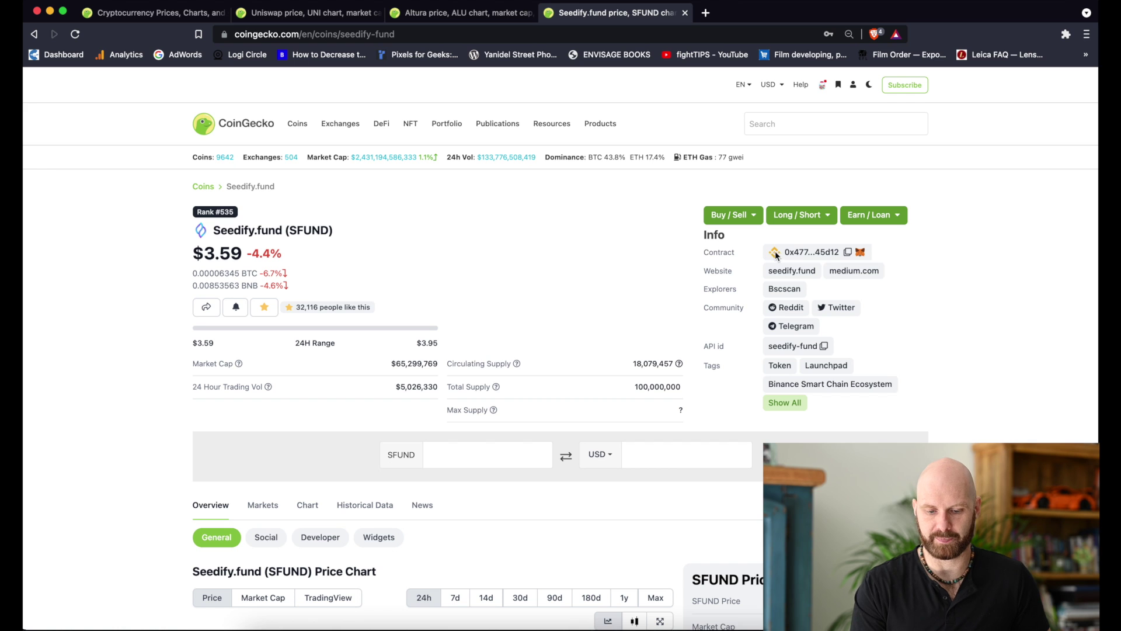
pyautogui.click(183, 19)
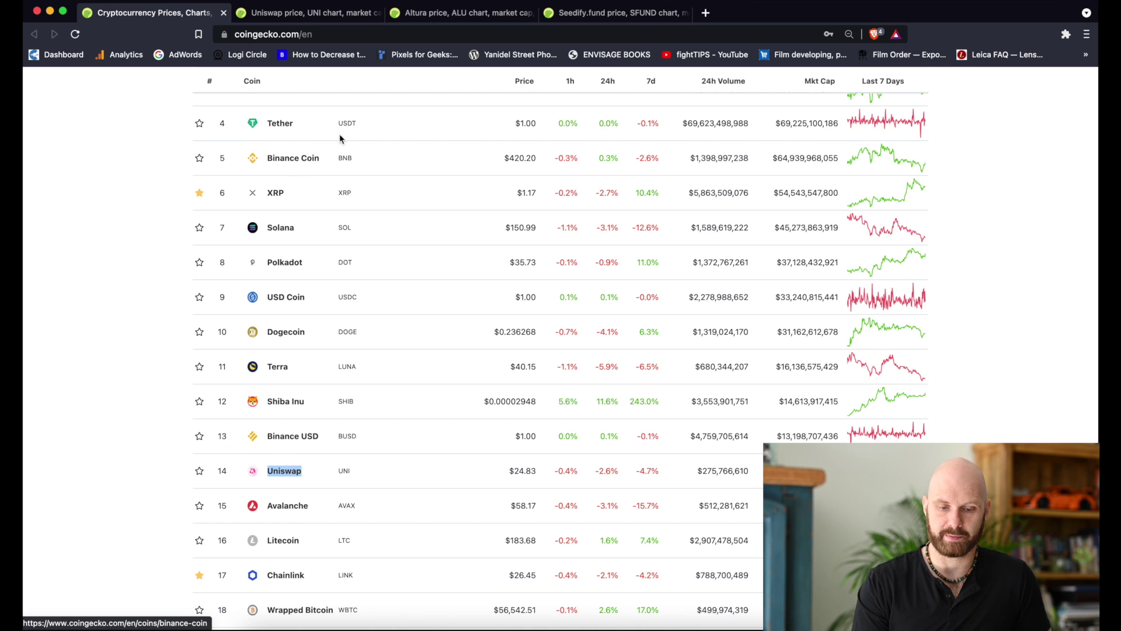
pyautogui.click(611, 16)
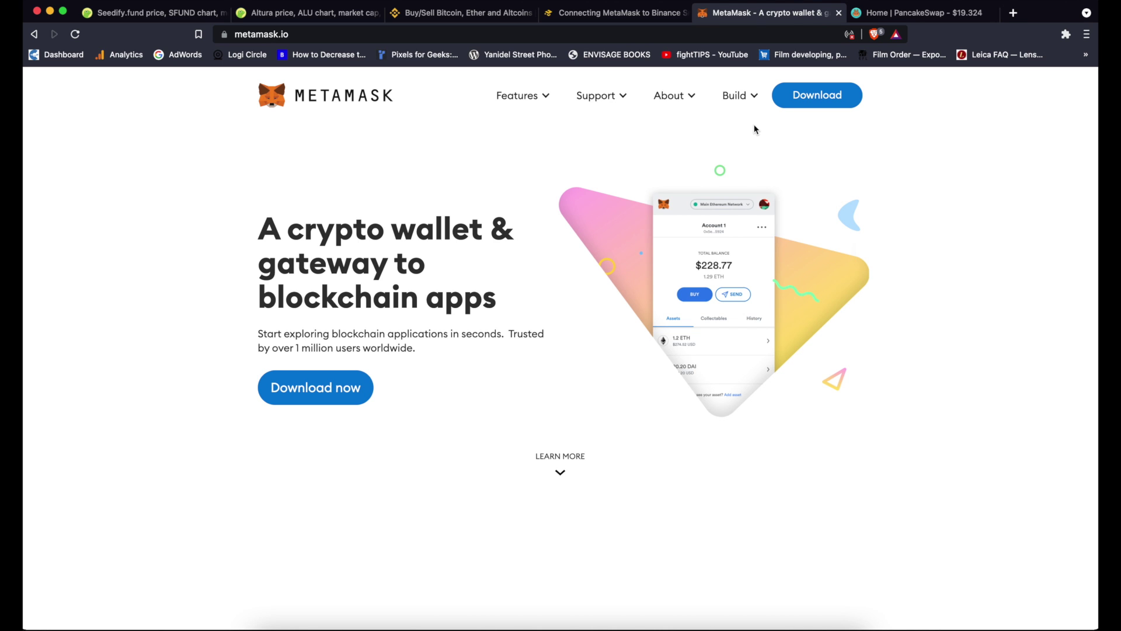
# Close the metamask.io tab with Cmd+W
pyautogui.press('super+w')
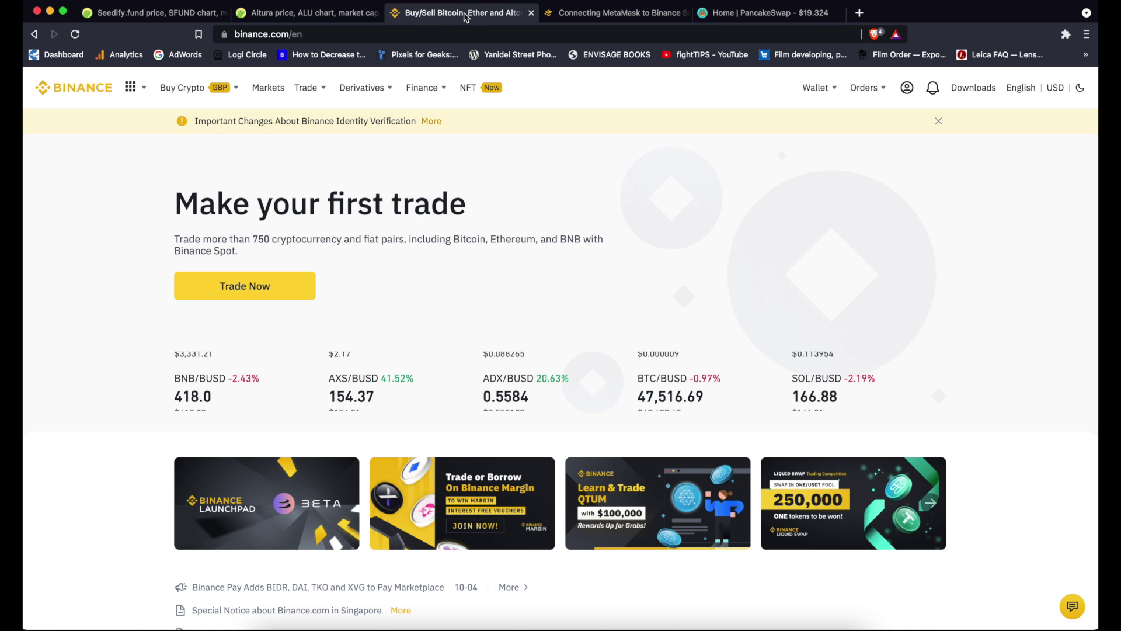
pyautogui.click(652, 21)
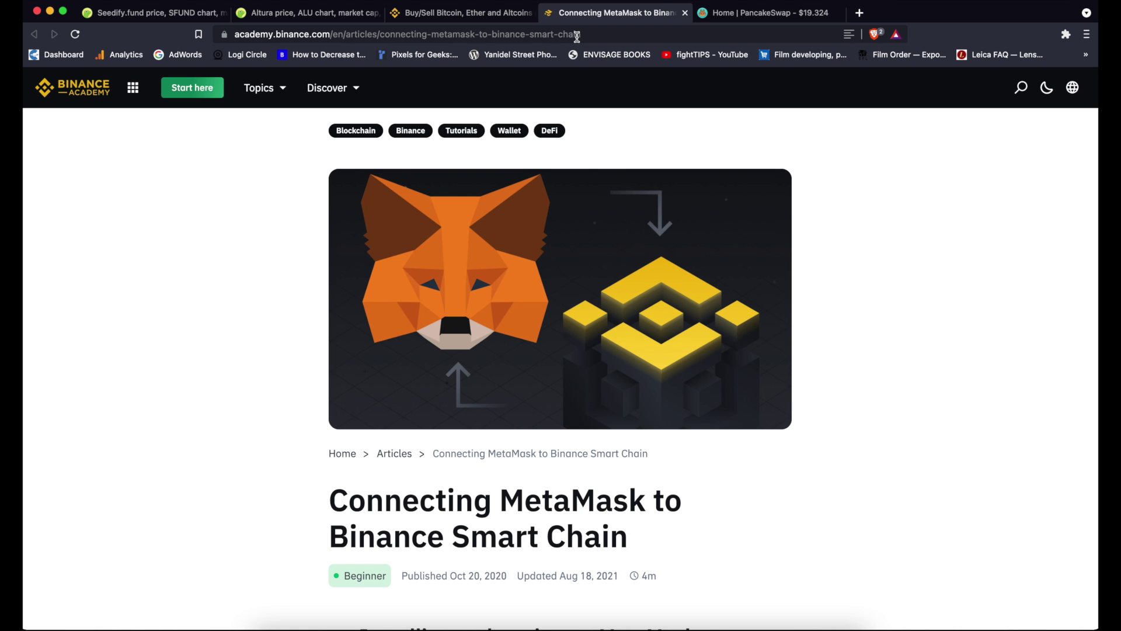
pyautogui.scroll(-9, 584, 430)
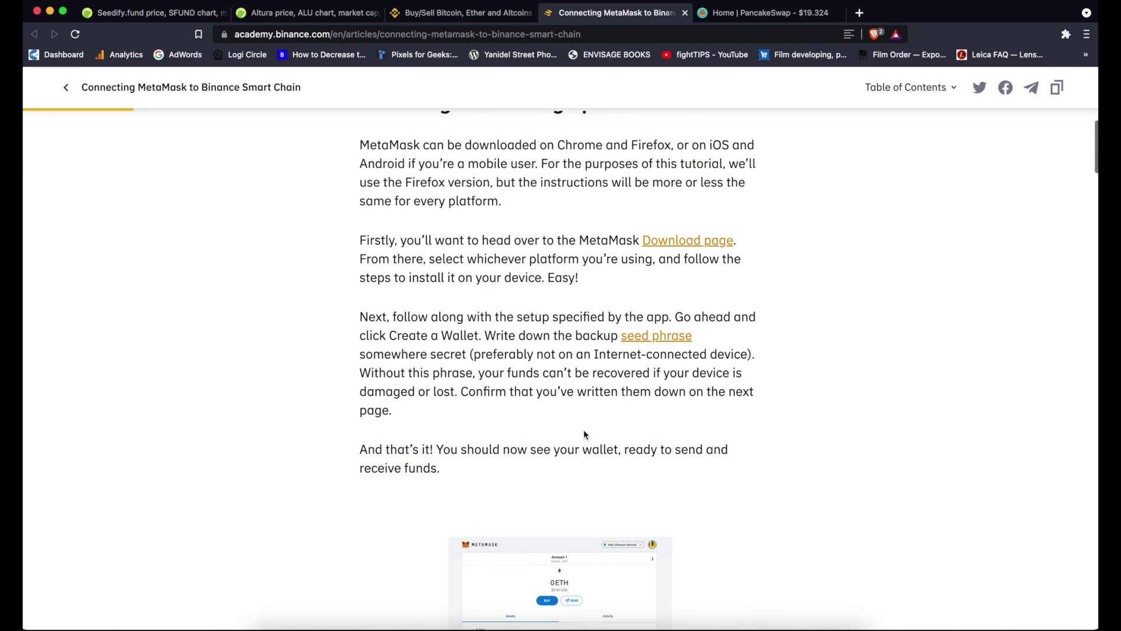
pyautogui.scroll(-8, 584, 435)
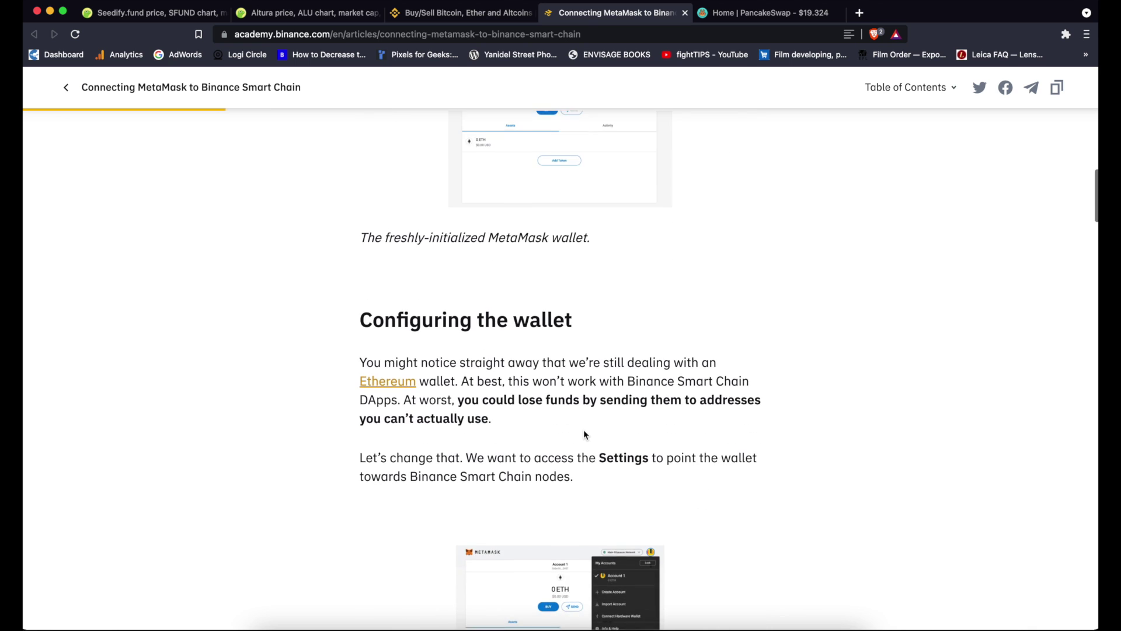
pyautogui.scroll(-5, 584, 435)
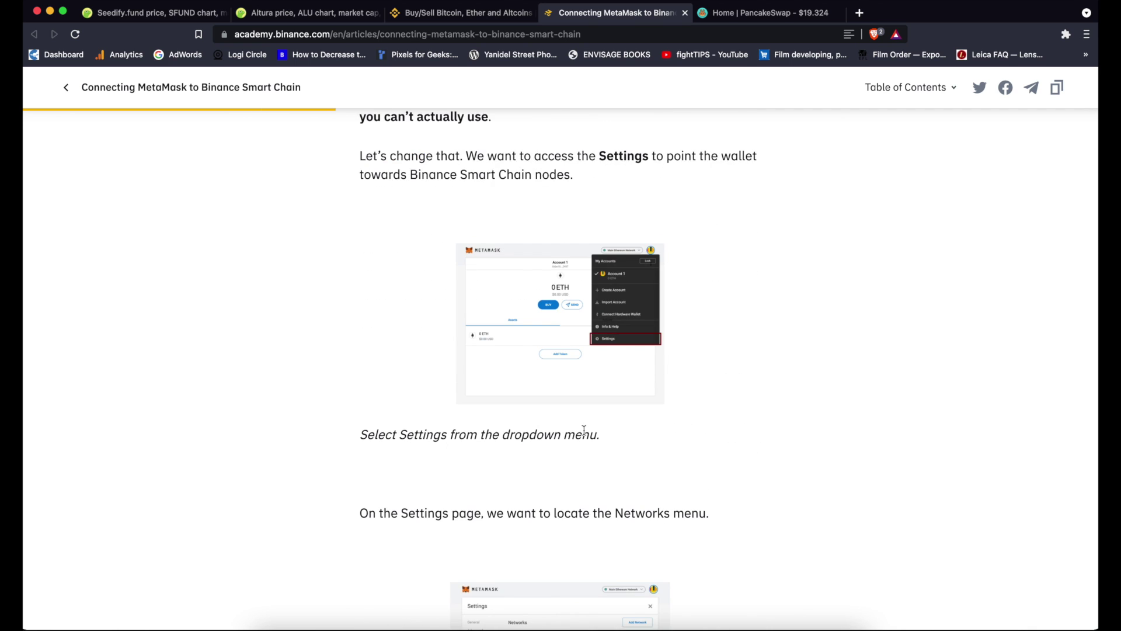
pyautogui.scroll(-5, 584, 431)
pyautogui.scroll(5, 584, 430)
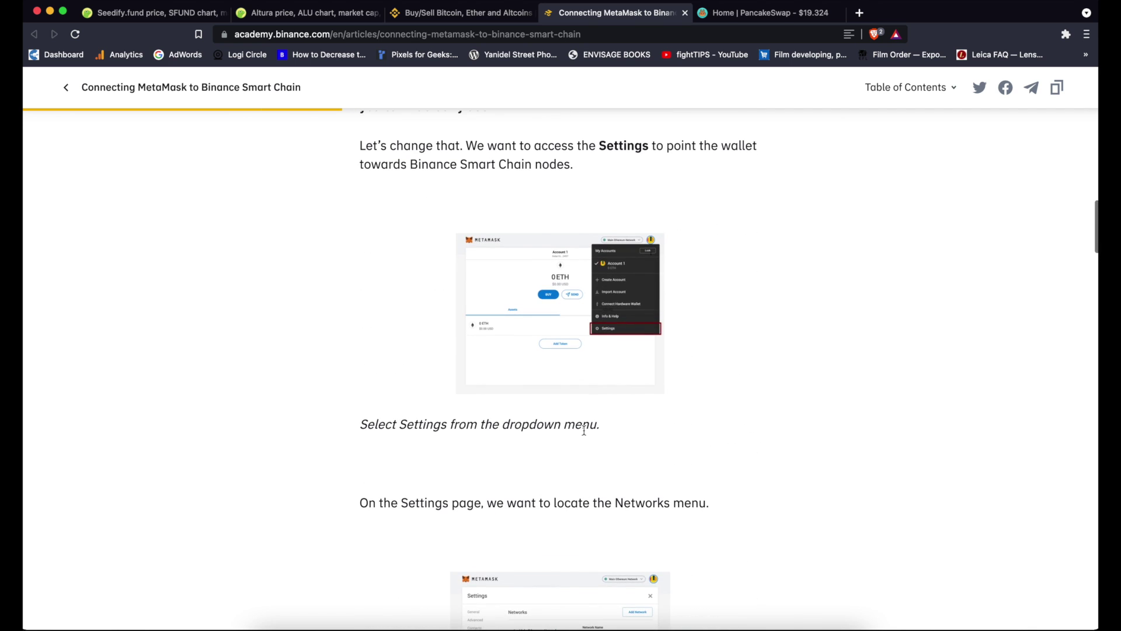
pyautogui.scroll(3, 494, 211)
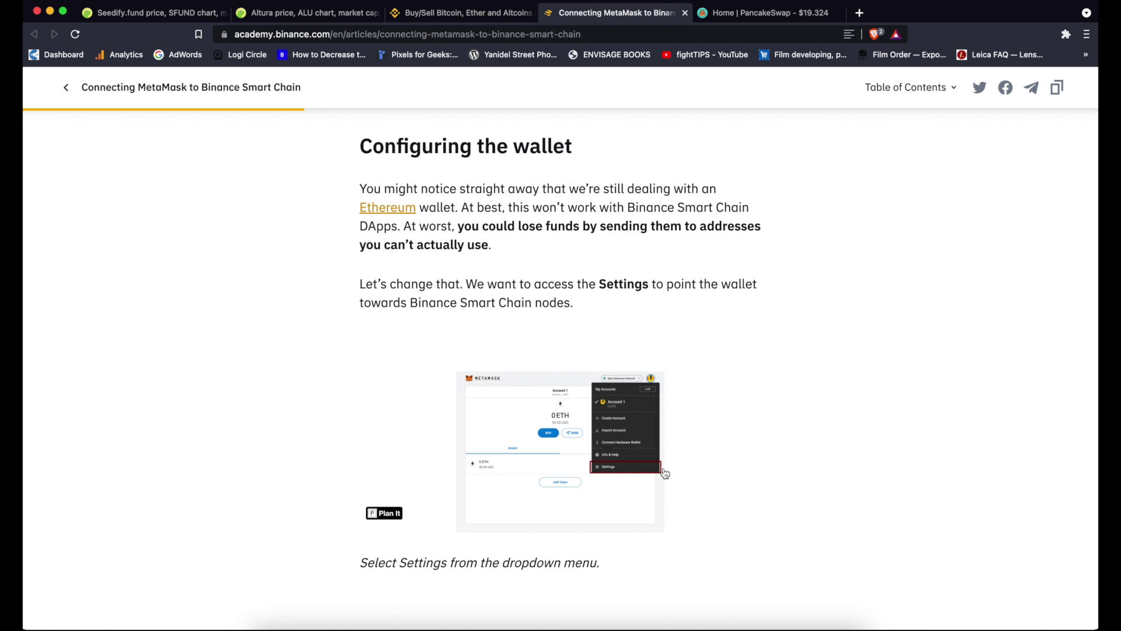
pyautogui.scroll(-7, 614, 478)
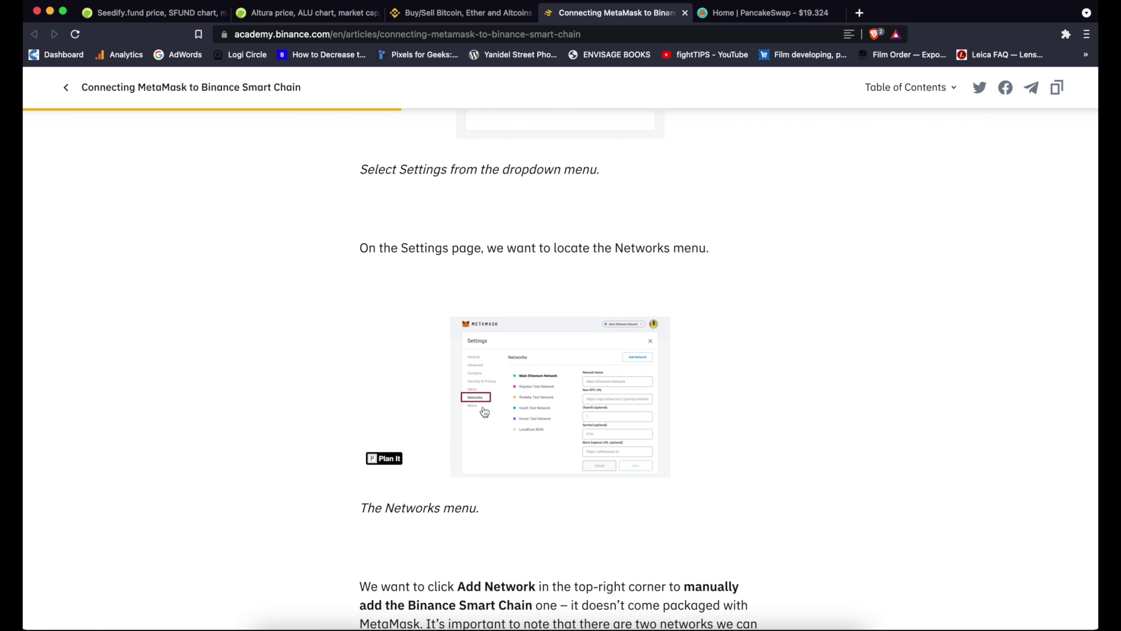
pyautogui.scroll(-3, 578, 487)
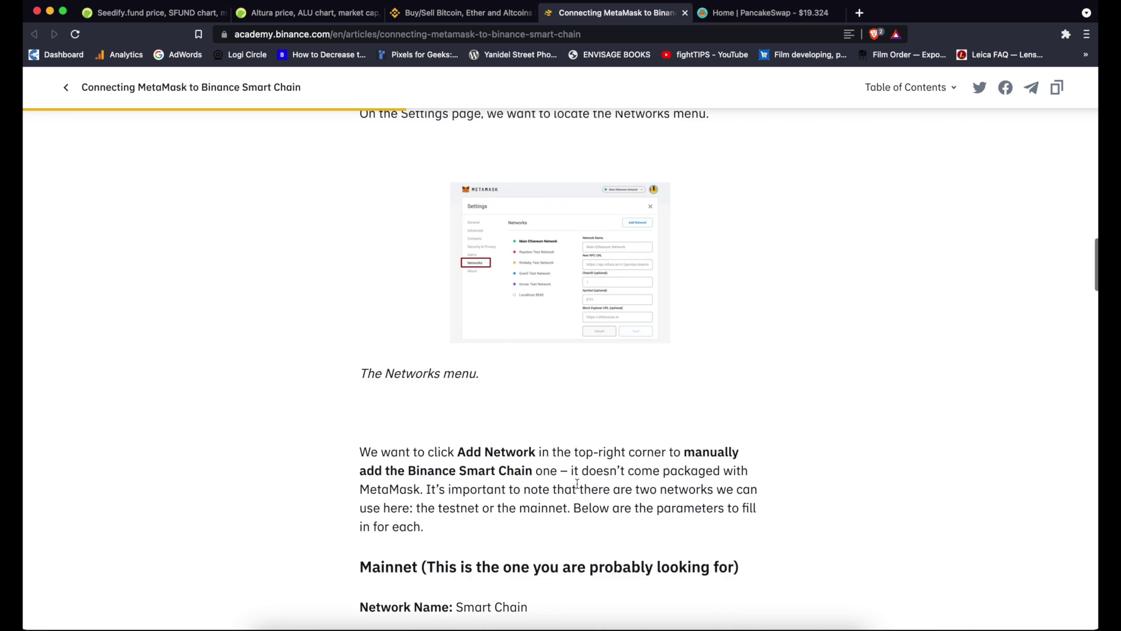
pyautogui.scroll(-4, 578, 487)
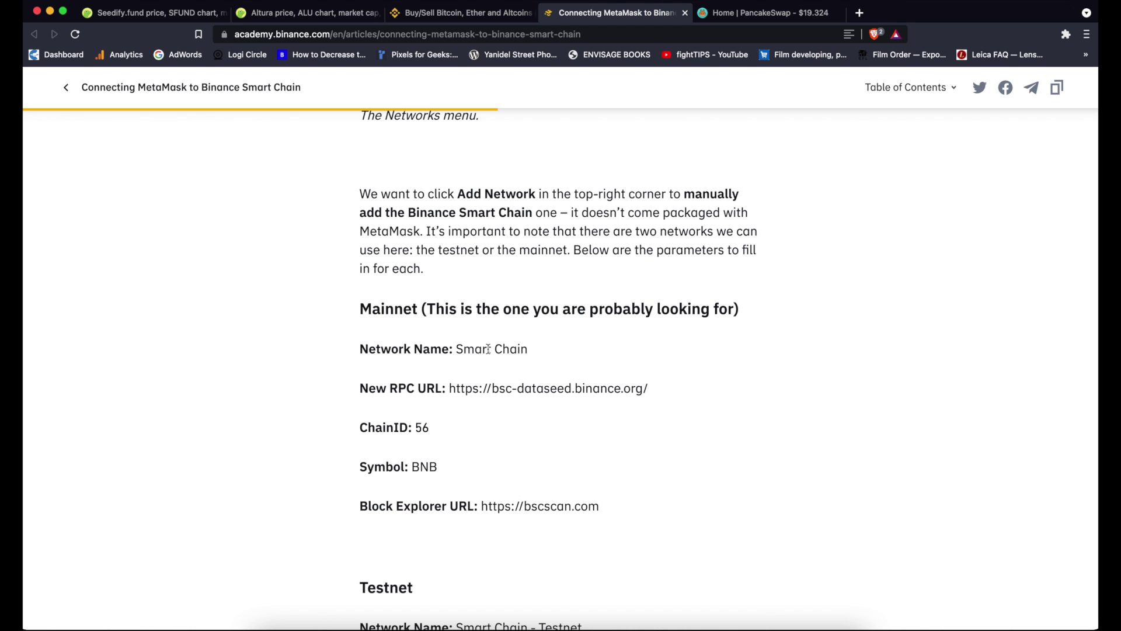
pyautogui.scroll(-5, 488, 348)
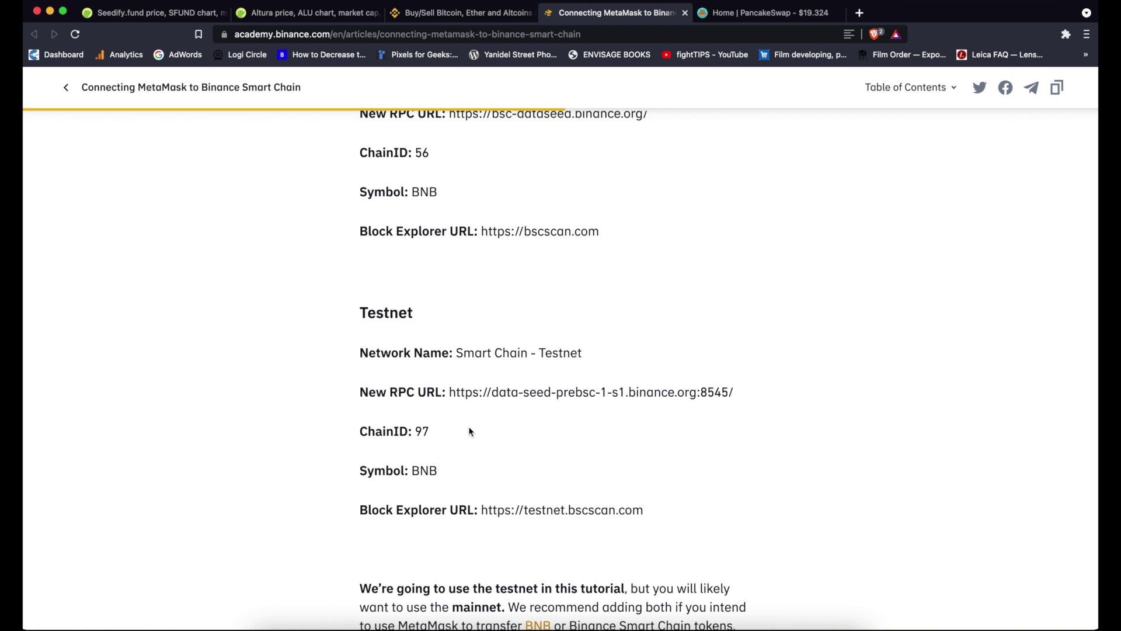
pyautogui.scroll(3, 471, 431)
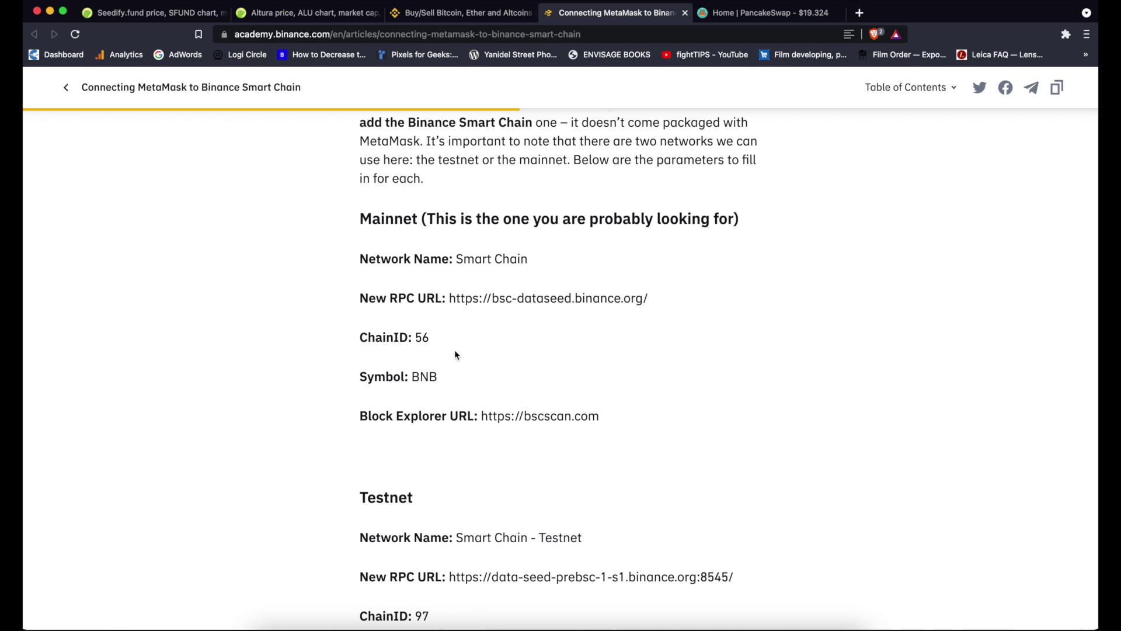
pyautogui.scroll(-8, 607, 292)
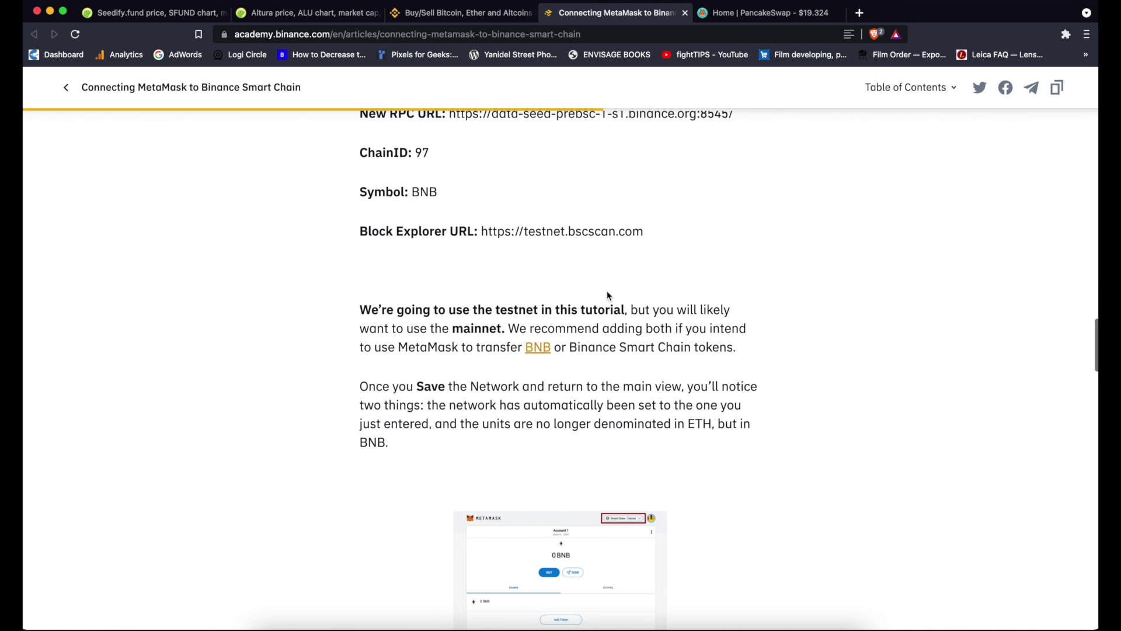
pyautogui.scroll(-11, 607, 294)
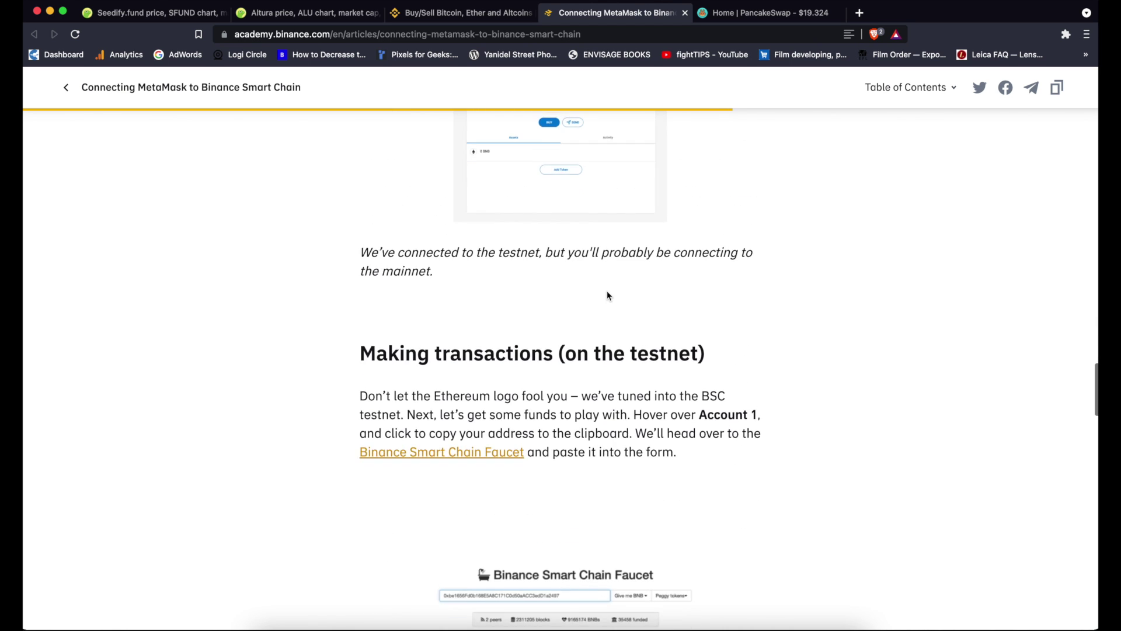
pyautogui.scroll(20, 607, 298)
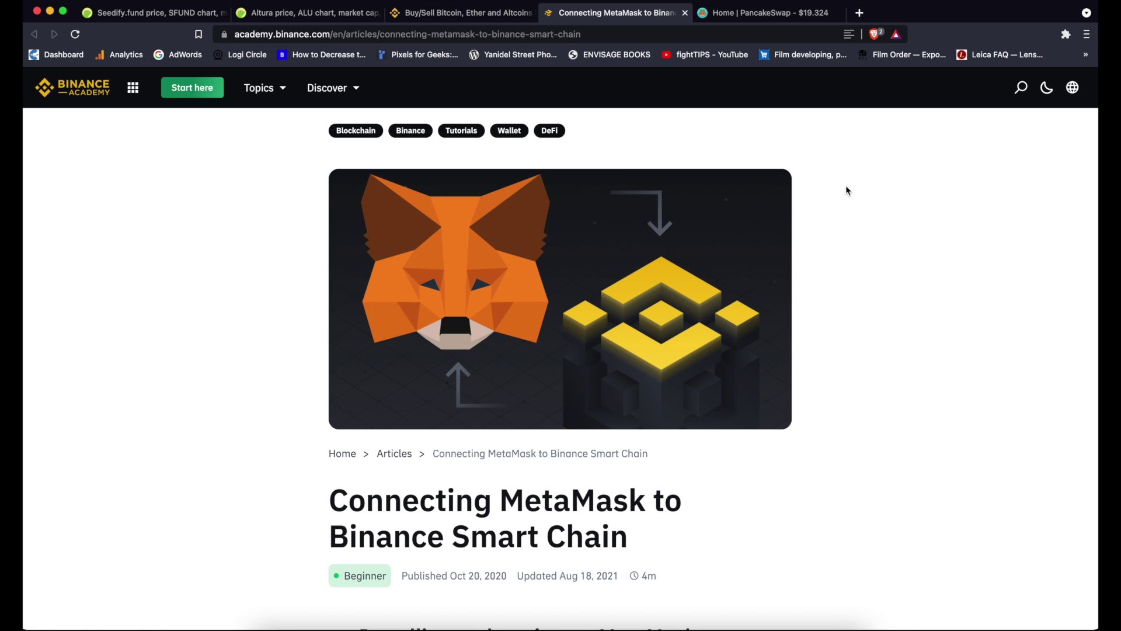
# Open the MetaMask wallet and switch its network to Ethereum Mainnet
pyautogui.click(1067, 37)
pyautogui.click(910, 174)
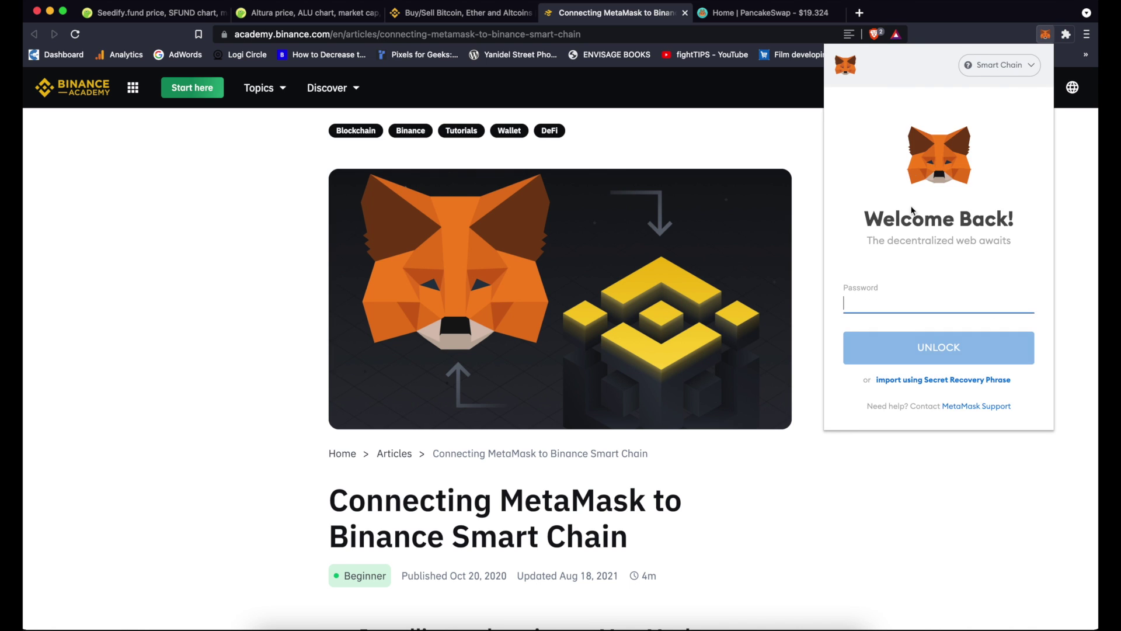
pyautogui.click(996, 71)
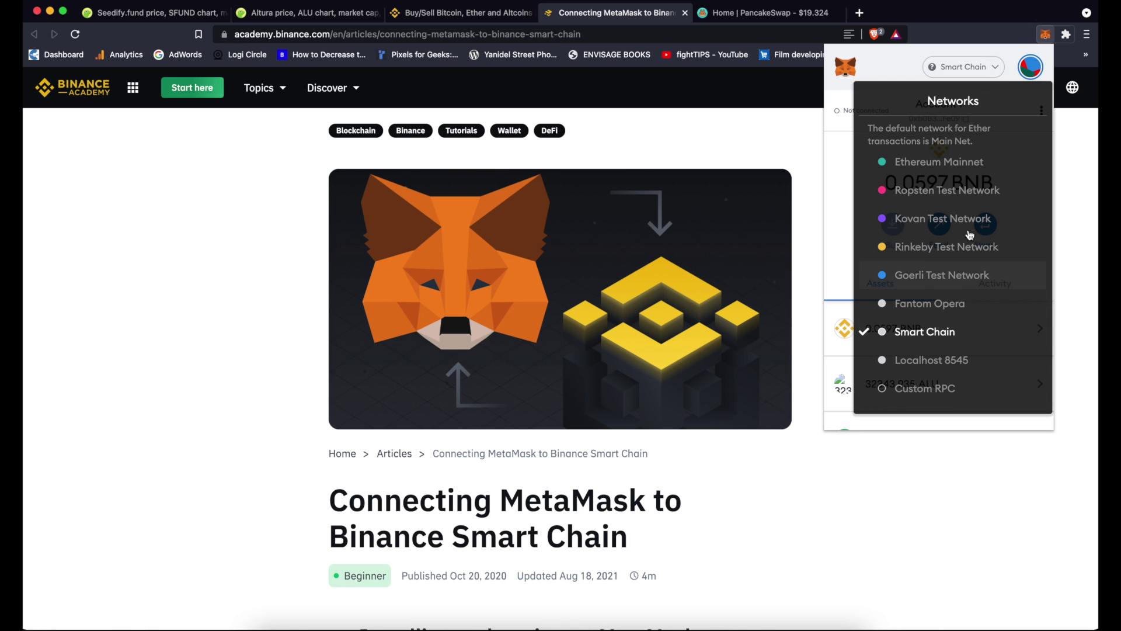
pyautogui.click(971, 165)
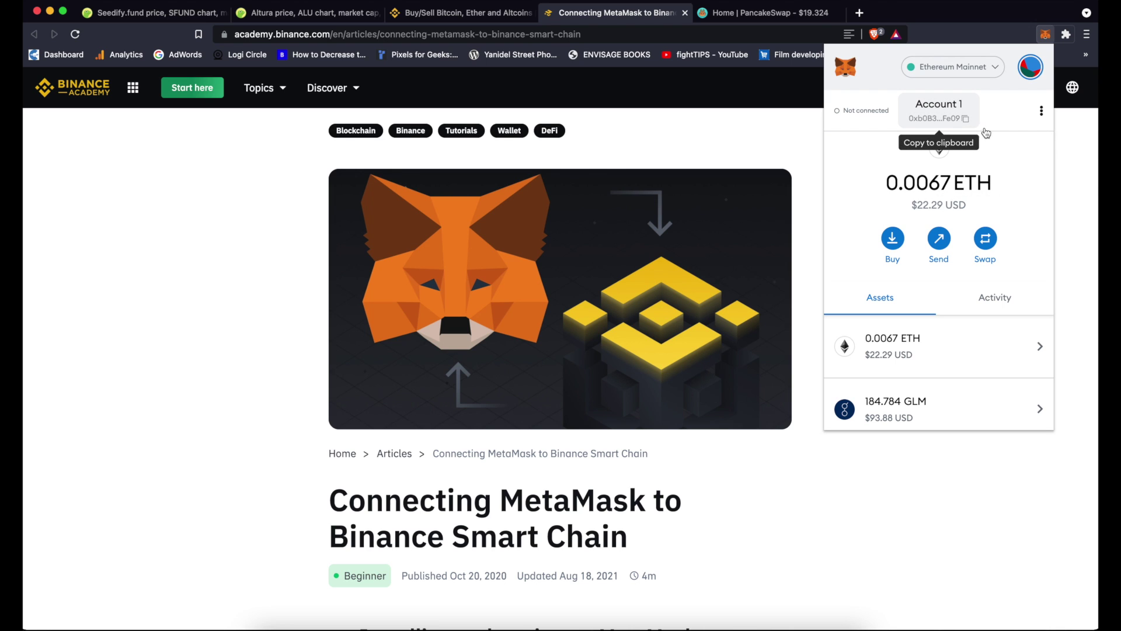
# Switch the MetaMask wallet back to Smart Chain
pyautogui.click(996, 70)
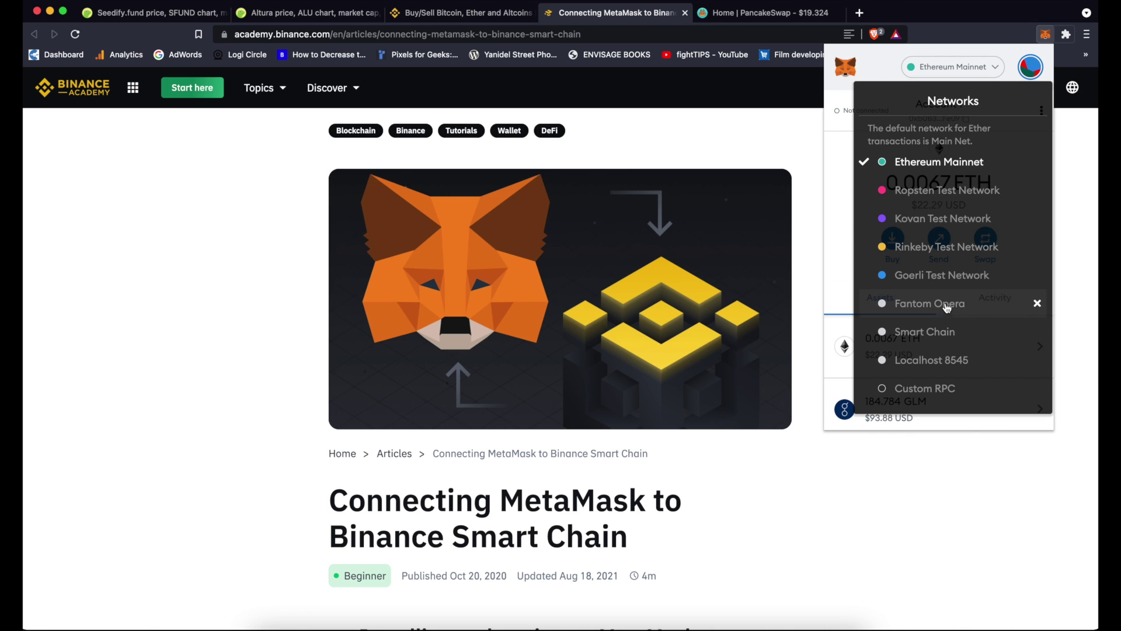
pyautogui.click(948, 333)
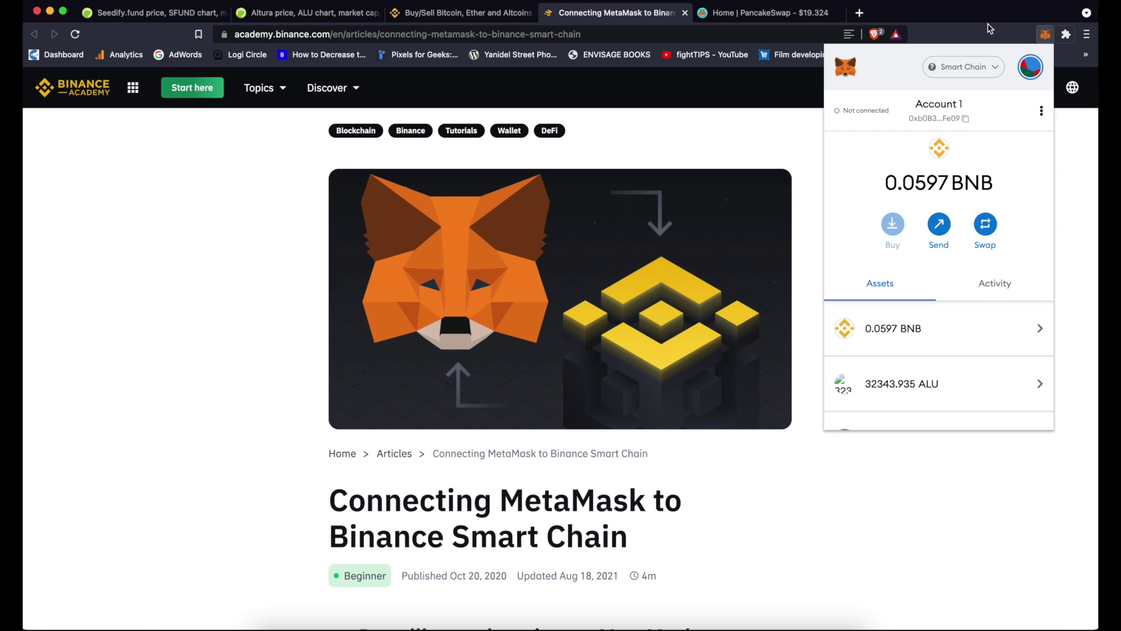
pyautogui.click(996, 67)
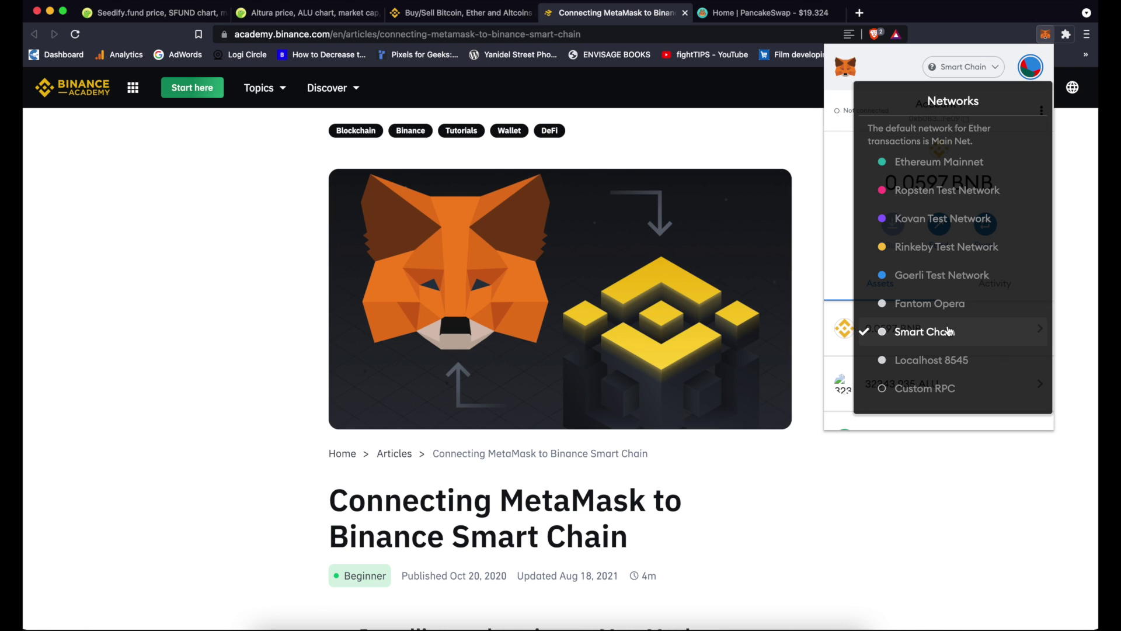
pyautogui.click(908, 64)
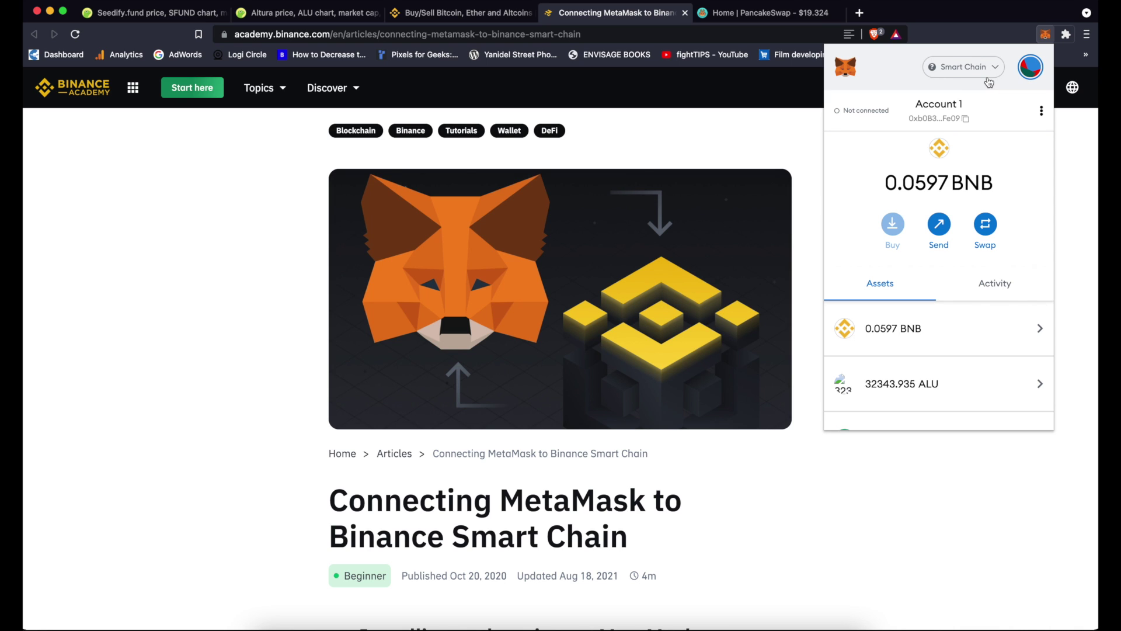
# On Binance, start a credit/debit card purchase with BNB as the coin to receive
pyautogui.click(473, 16)
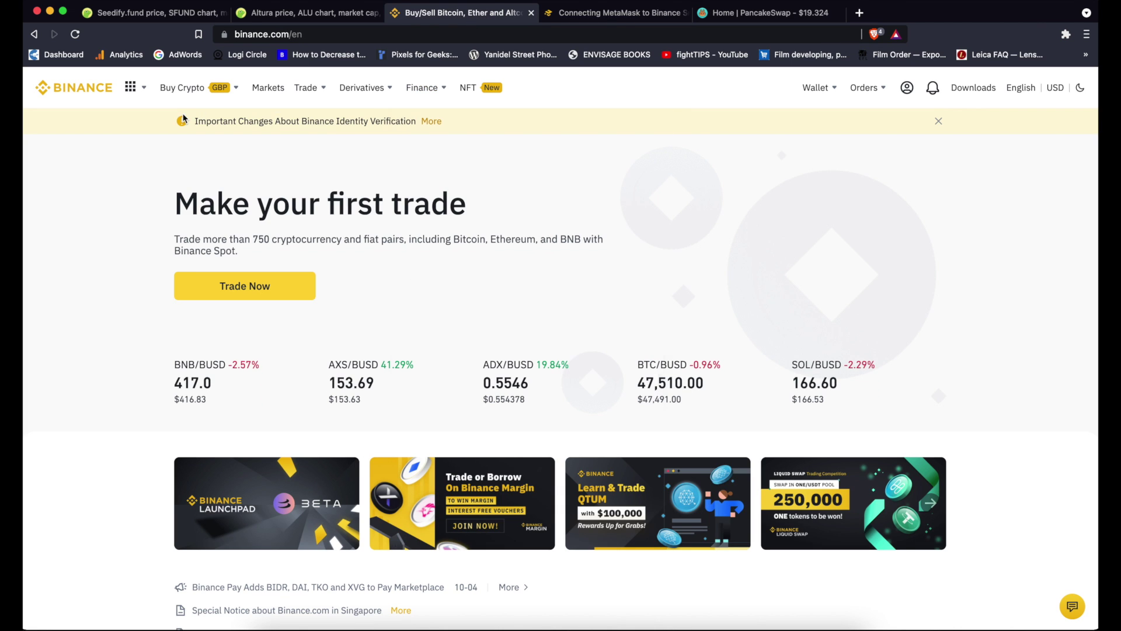
pyautogui.moveTo(207, 96)
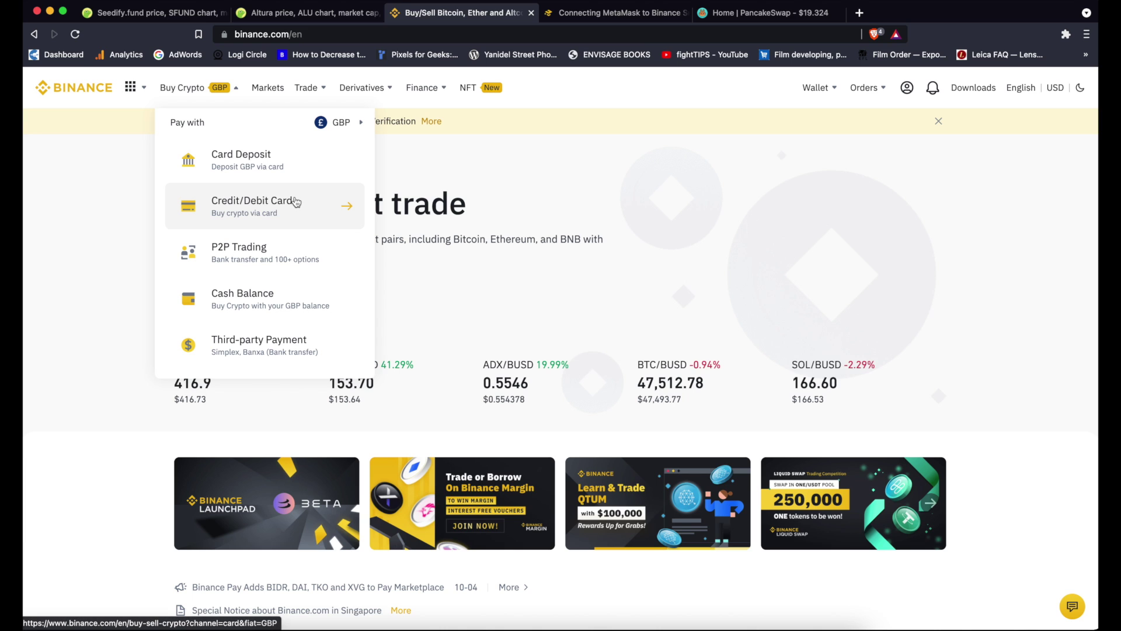
pyautogui.click(272, 209)
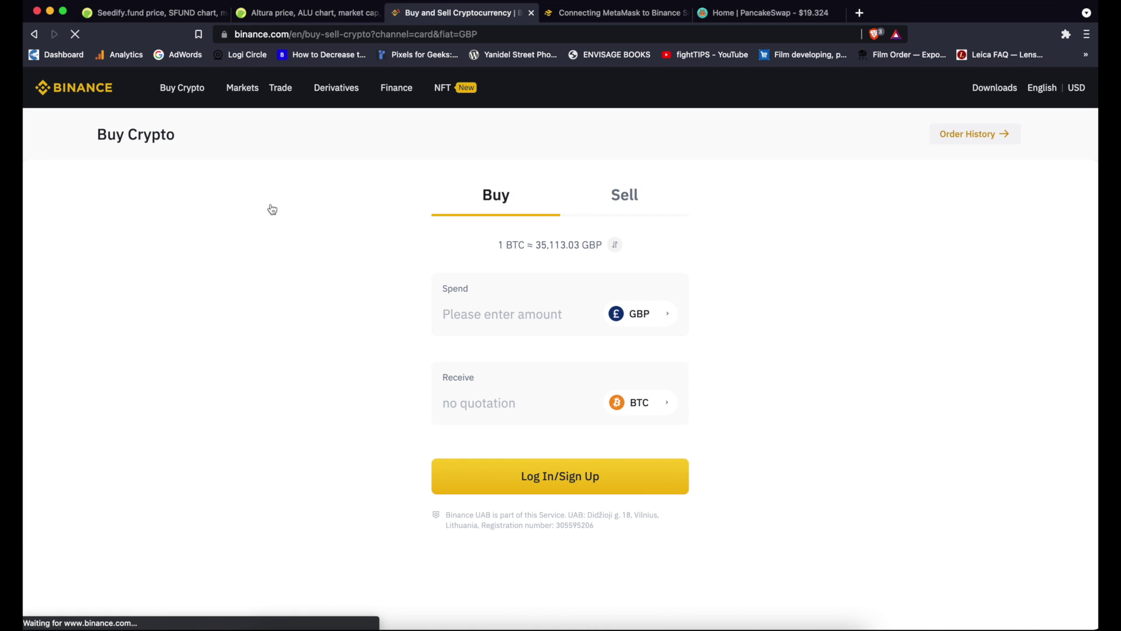
pyautogui.click(650, 407)
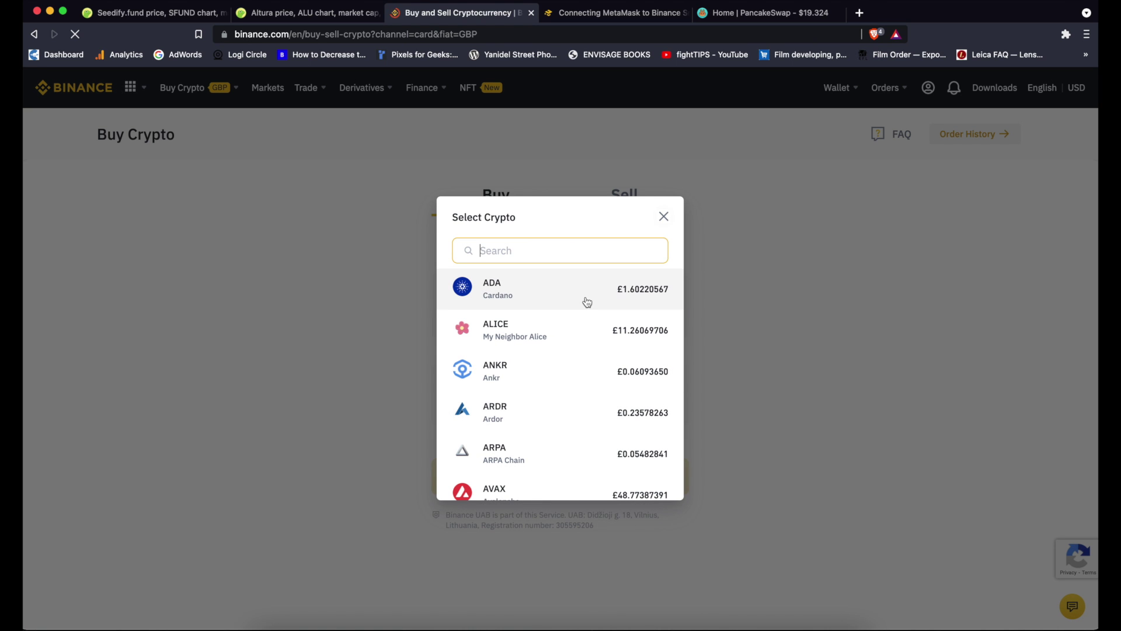
pyautogui.write('BNB')
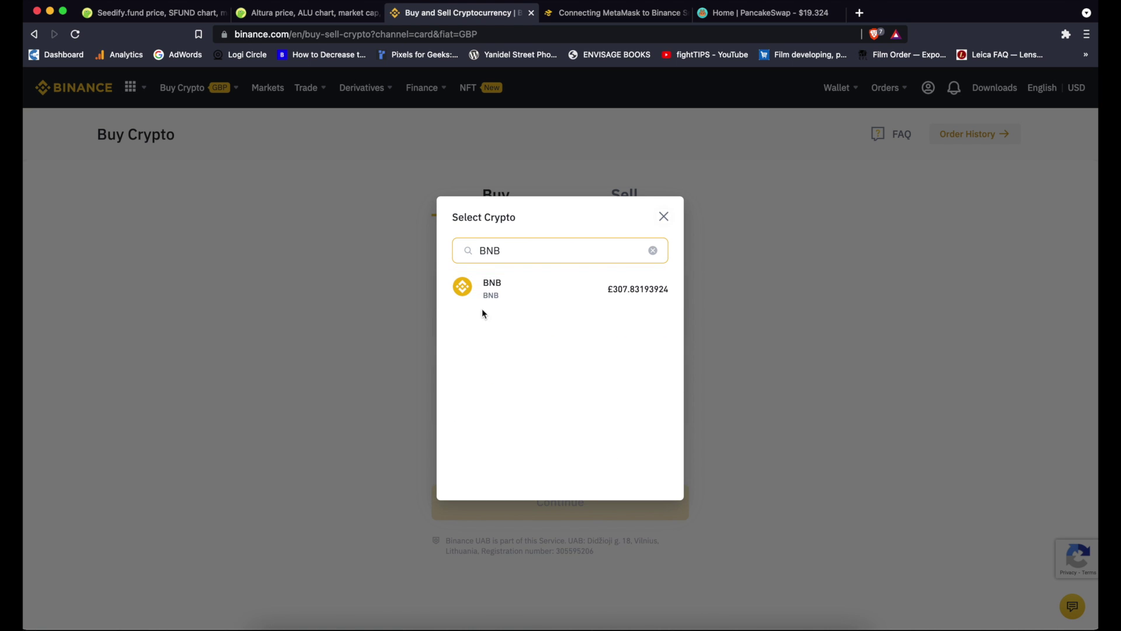
pyautogui.click(509, 298)
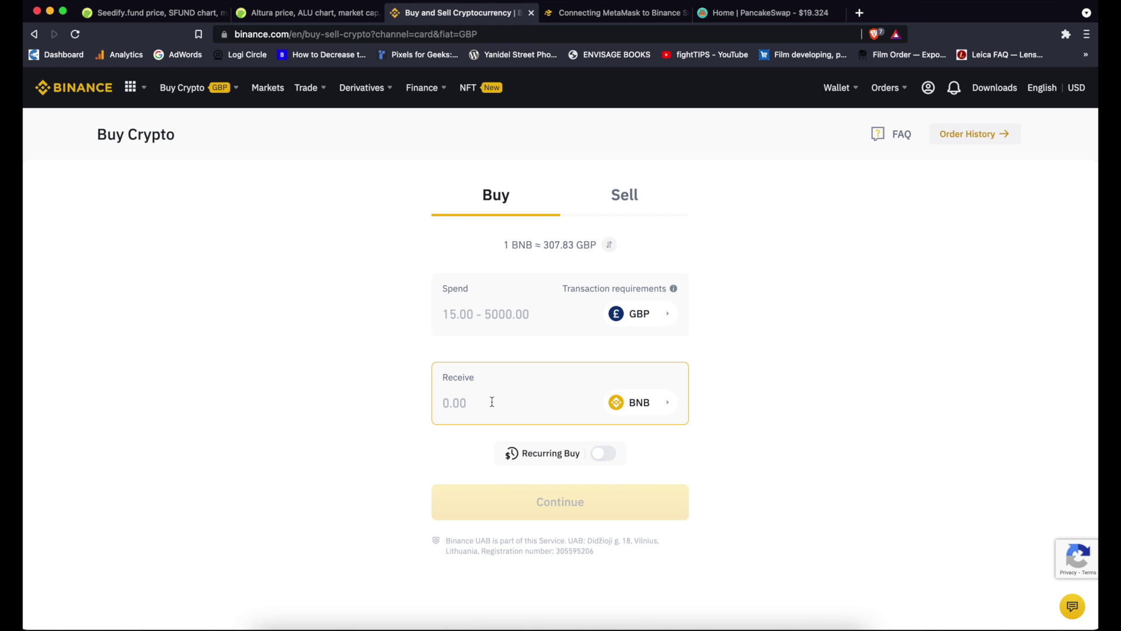
# Enter 0.2 BNB and confirm the card payment of 61.57 GBP
pyautogui.write('0.2')
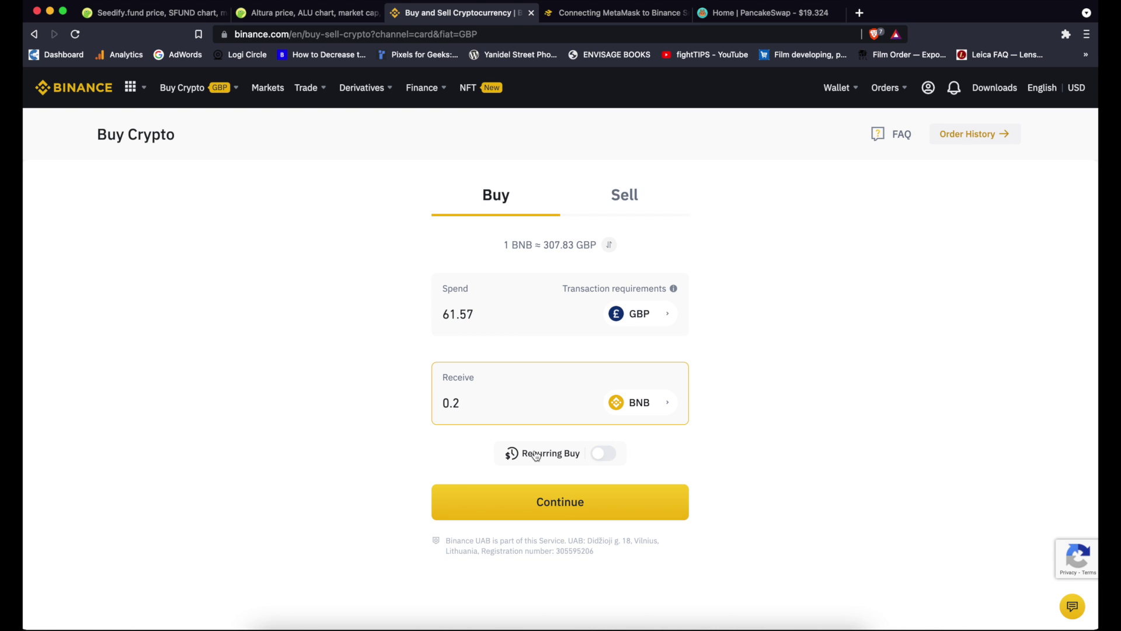
pyautogui.click(577, 507)
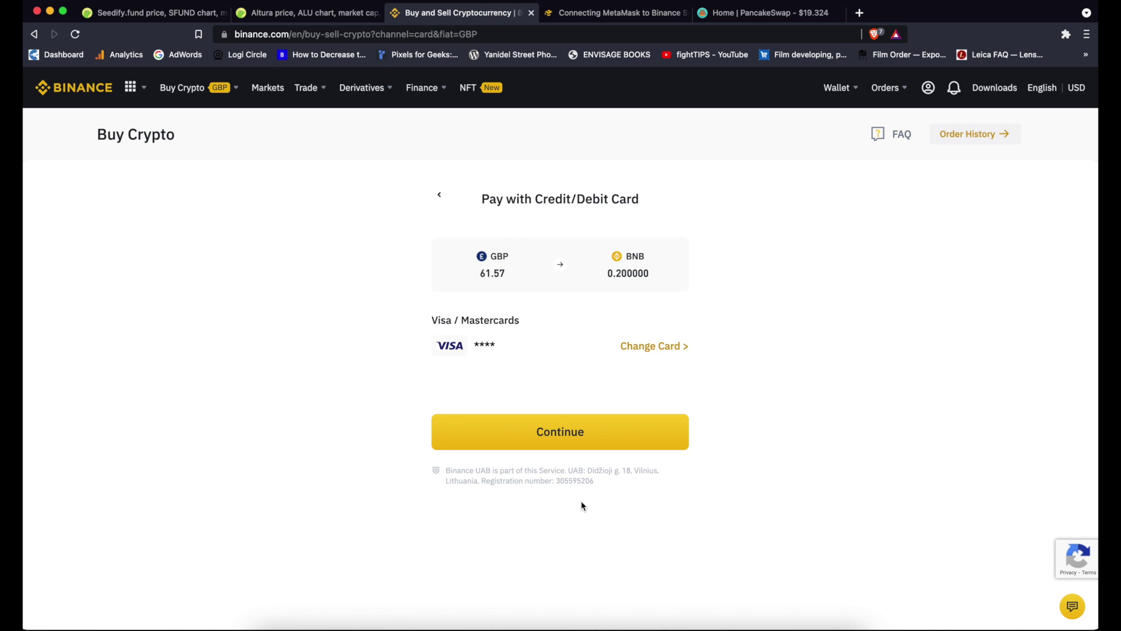
pyautogui.click(597, 432)
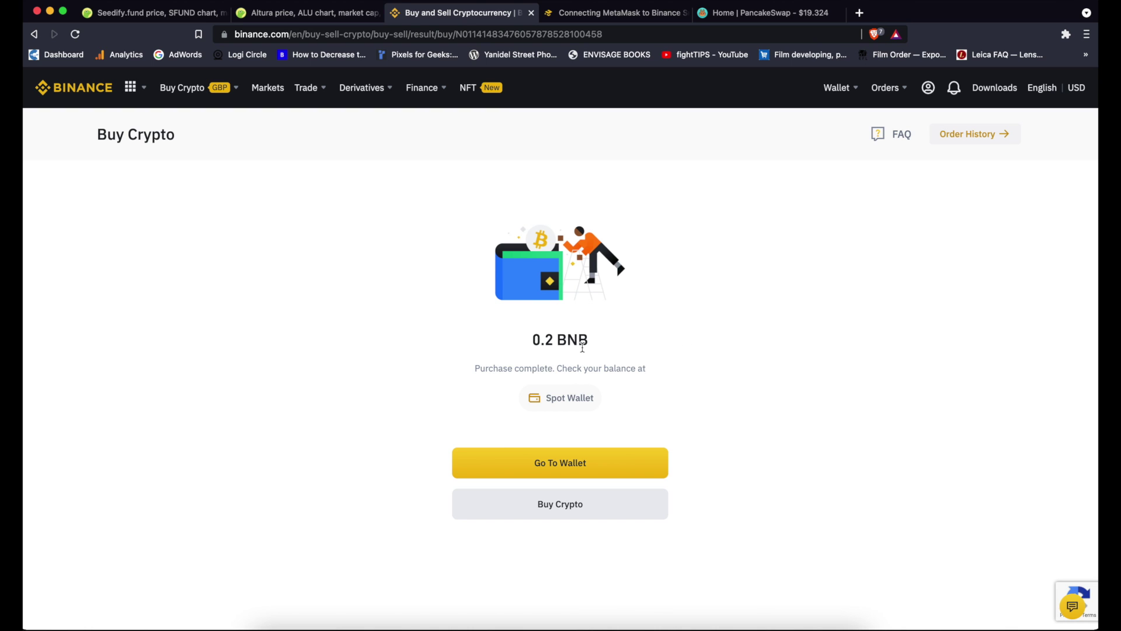
# Open the Spot Wallet, start a BNB withdrawal, and copy the MetaMask wallet address
pyautogui.click(581, 472)
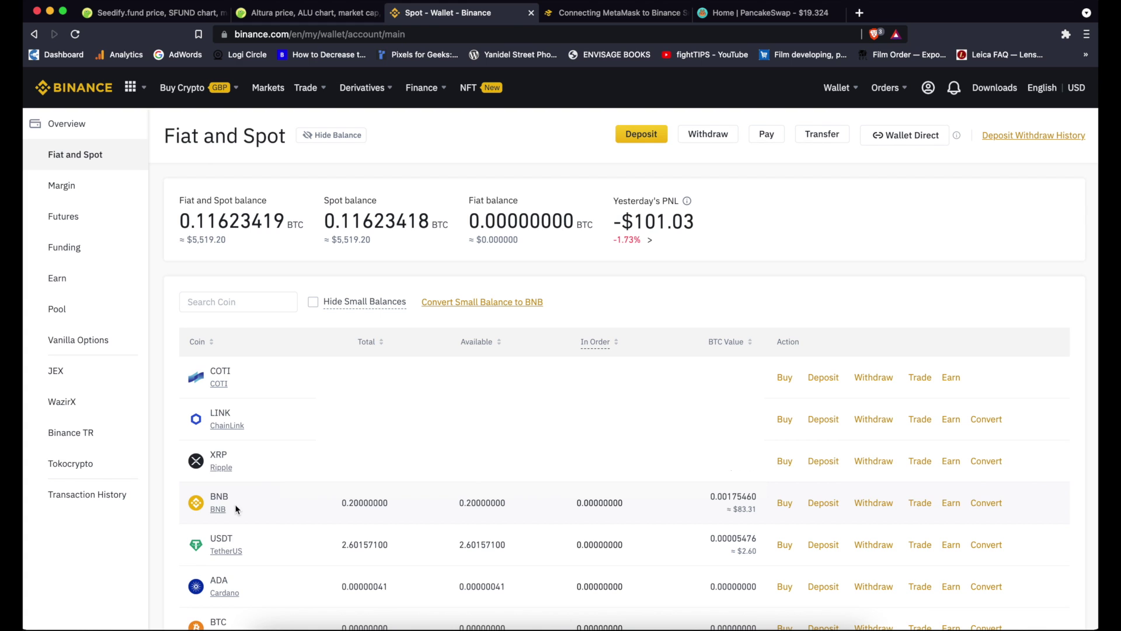
pyautogui.click(877, 507)
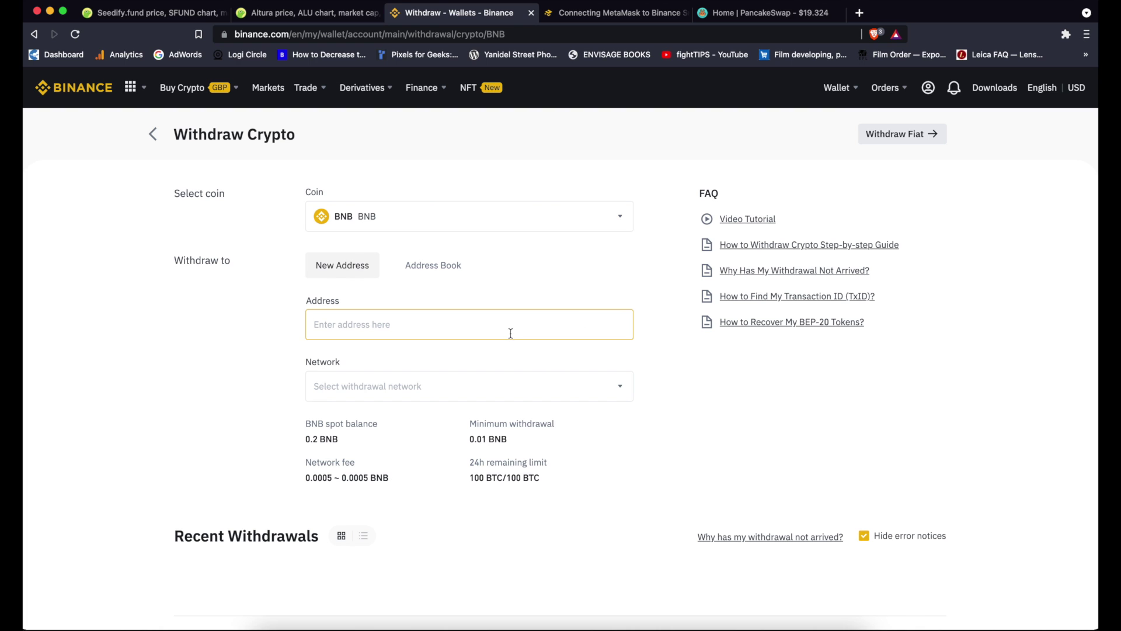
pyautogui.click(1067, 33)
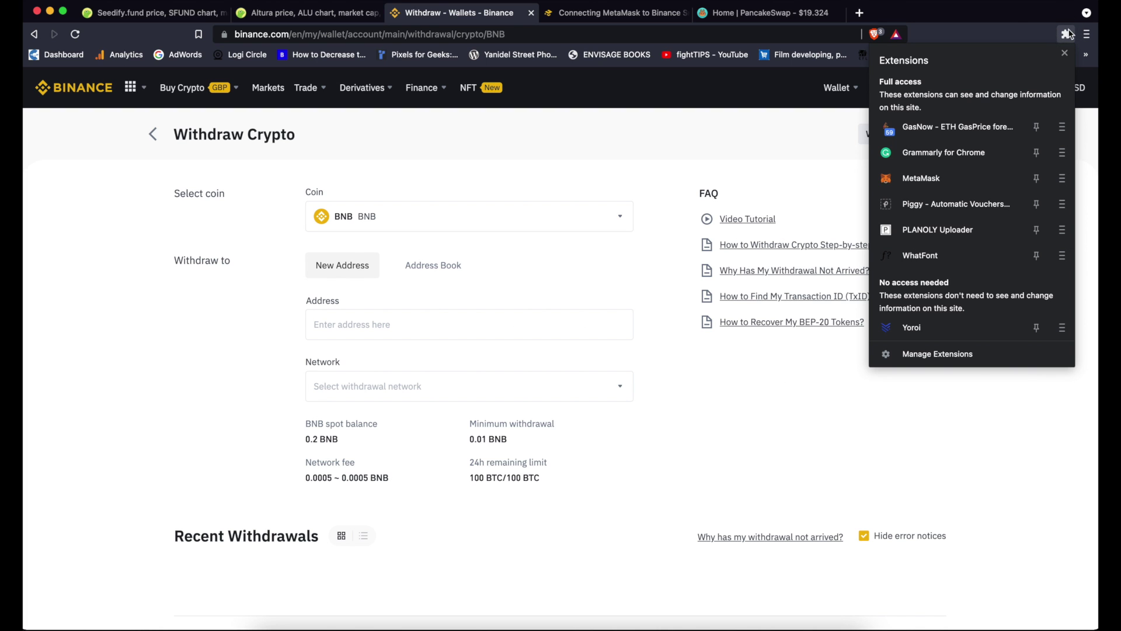
pyautogui.click(952, 181)
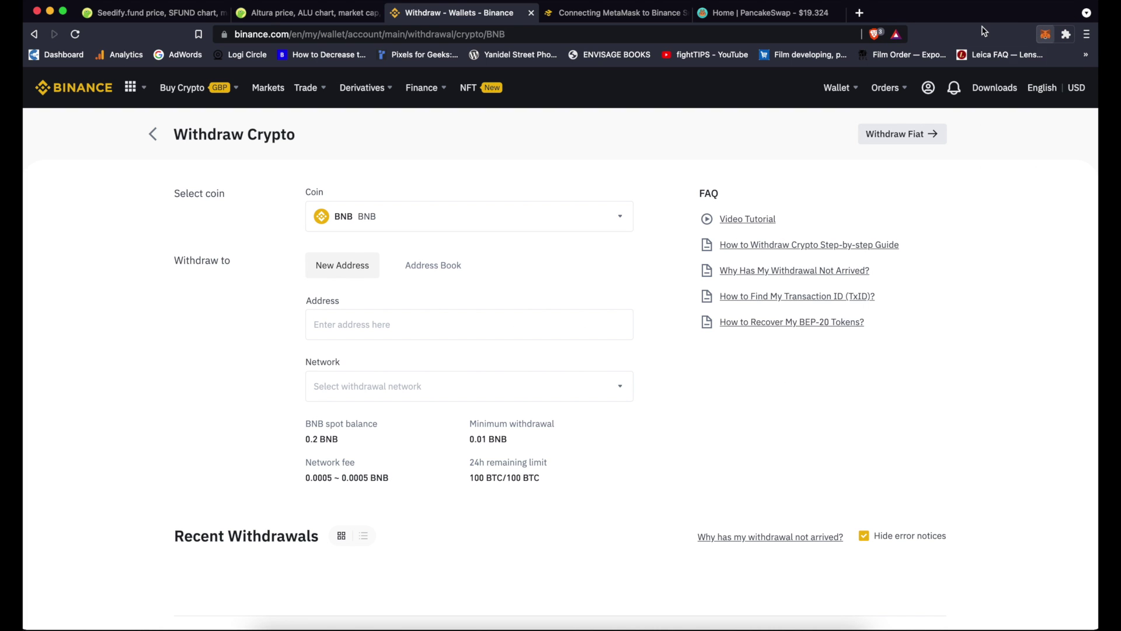
pyautogui.click(1046, 34)
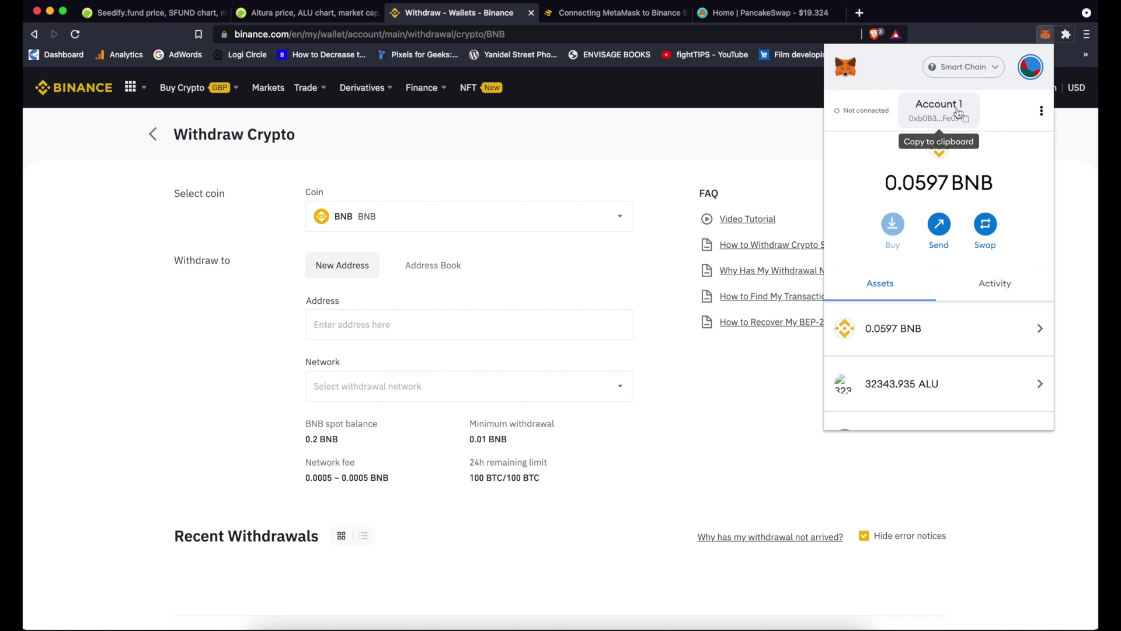
# Paste the MetaMask address, withdraw the MAX 0.2 BNB over BSC, and submit
pyautogui.click(954, 124)
pyautogui.write('0xb0B3')
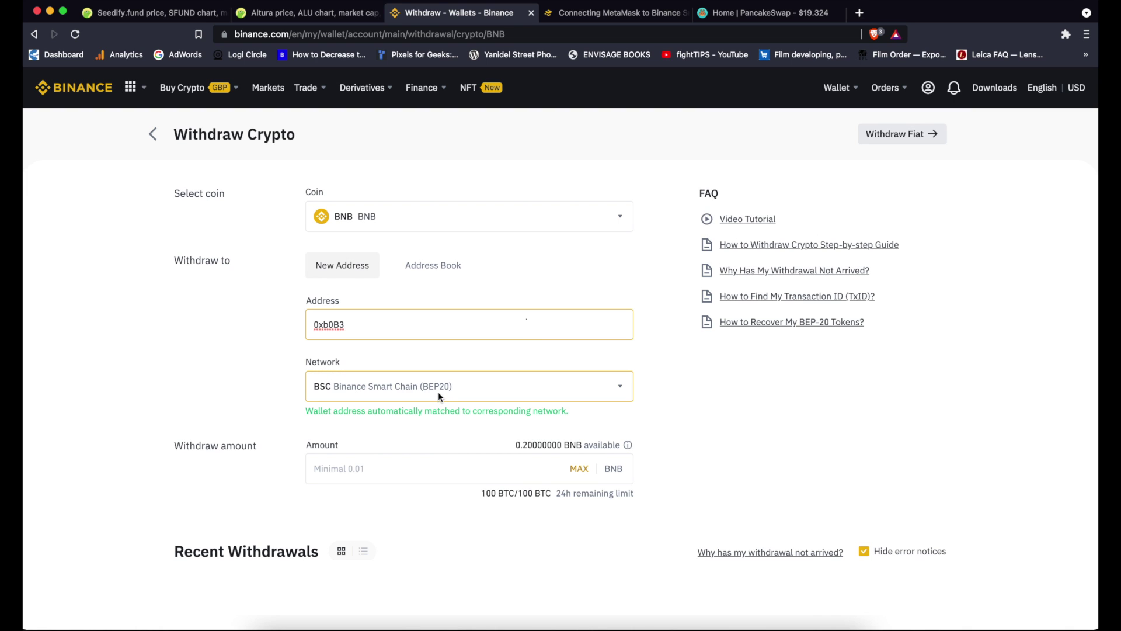
pyautogui.click(580, 473)
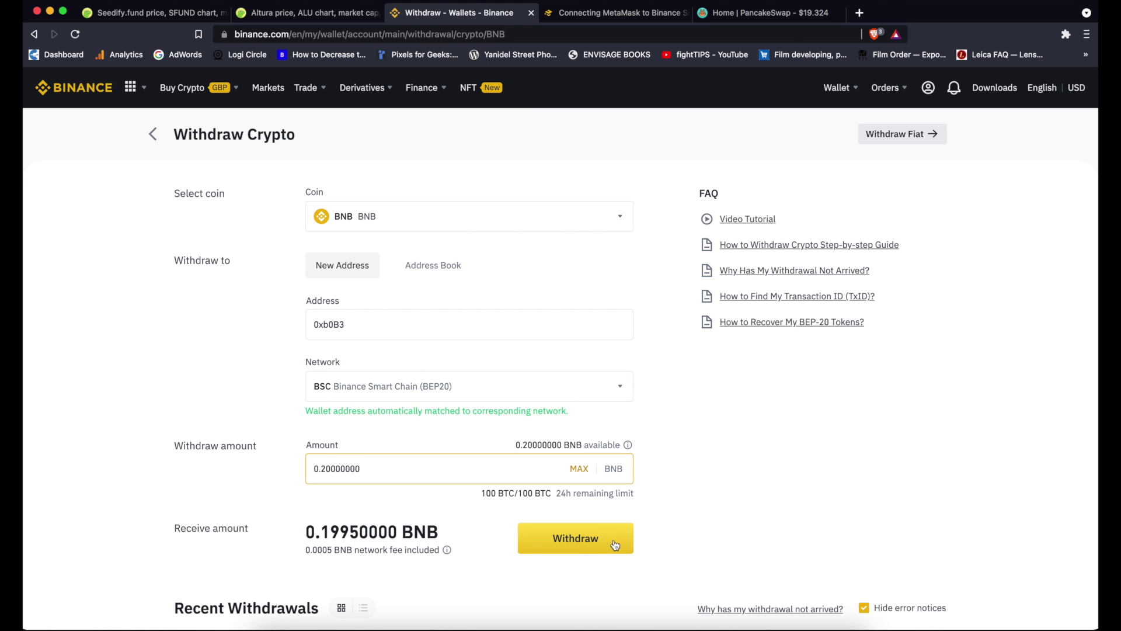
pyautogui.click(578, 546)
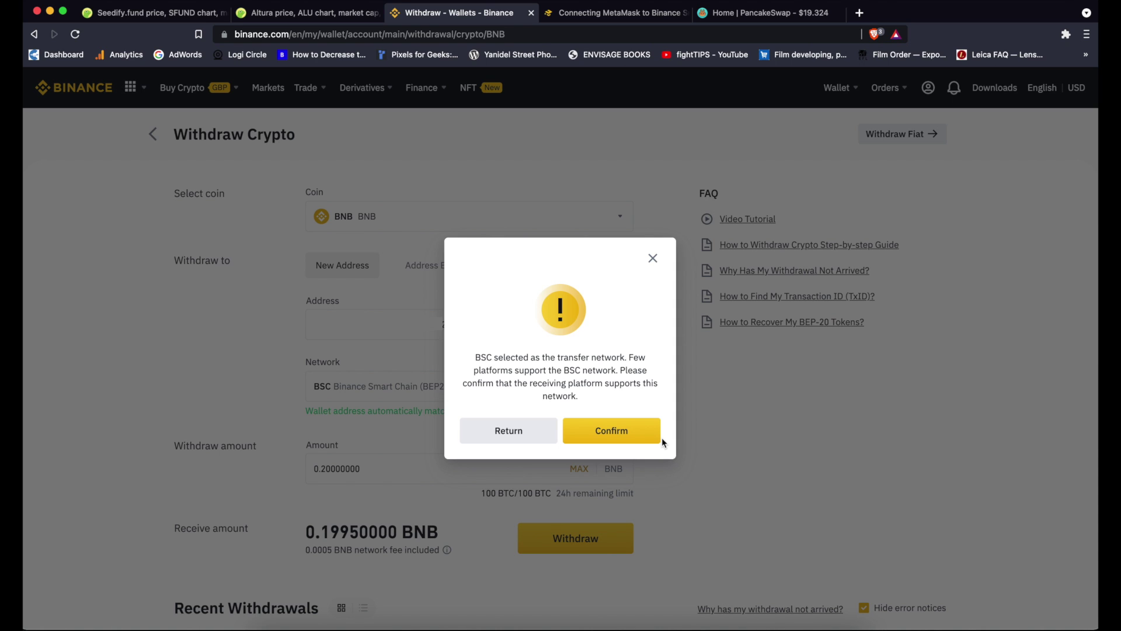
# Confirm the 0.2 BNB withdrawal and verify MetaMask now holds 0.2592 BNB
pyautogui.click(628, 441)
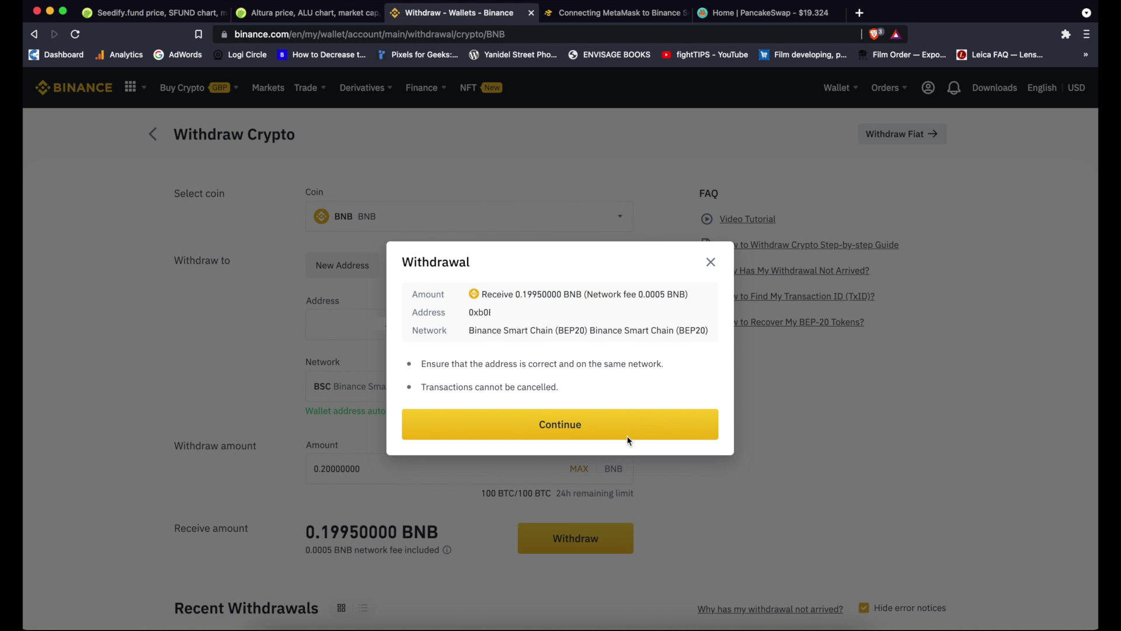
pyautogui.click(628, 440)
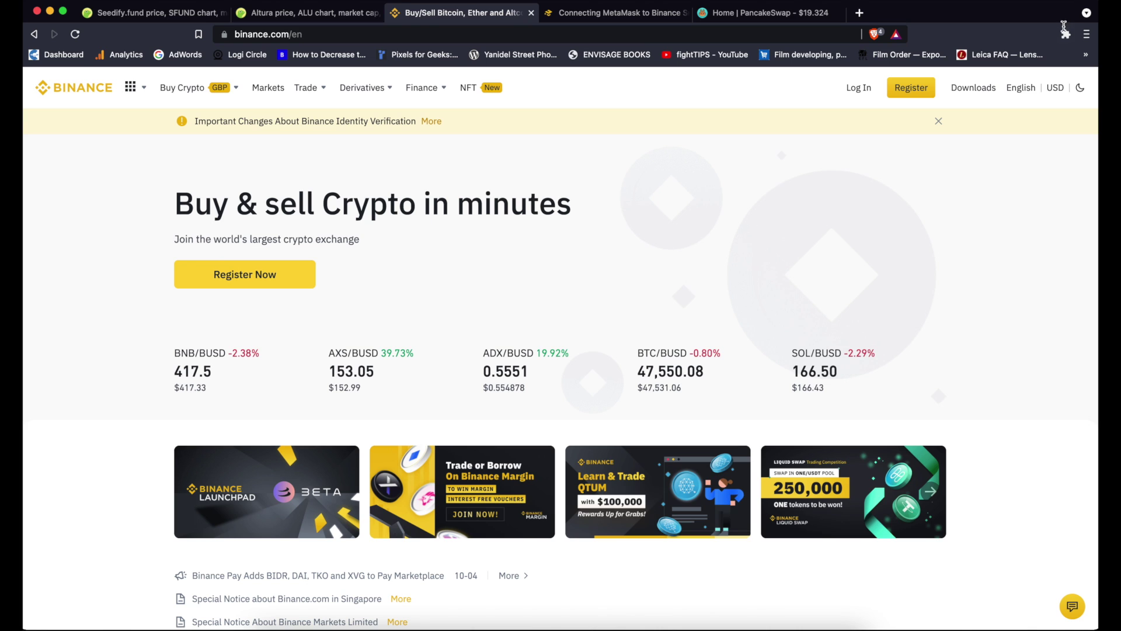
pyautogui.click(1067, 35)
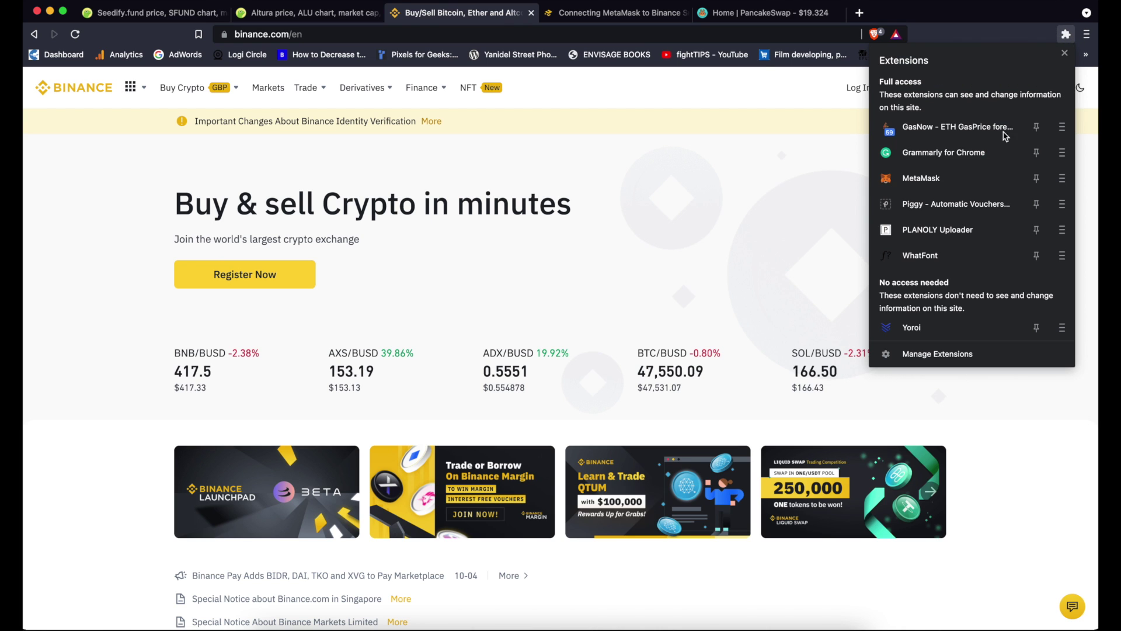
pyautogui.click(974, 179)
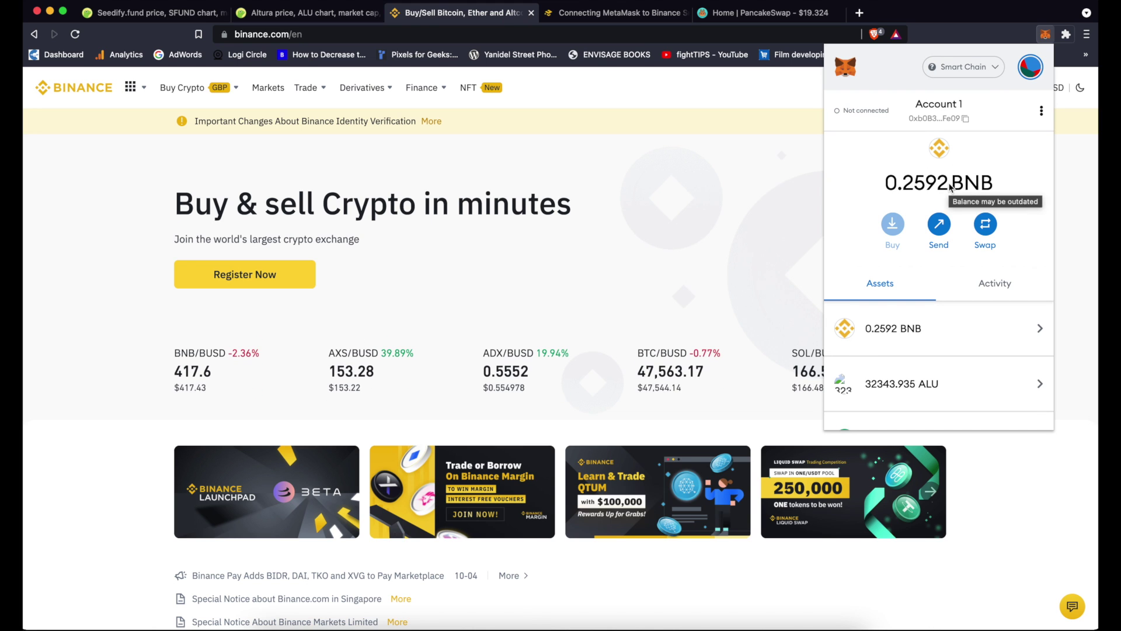
pyautogui.click(1001, 286)
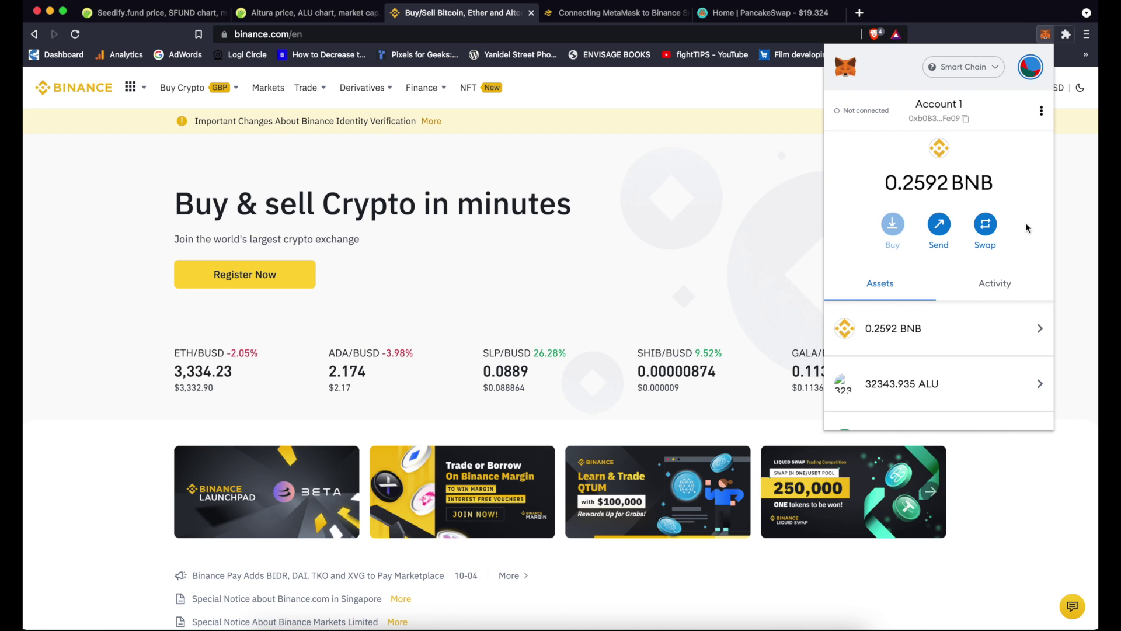
pyautogui.click(776, 16)
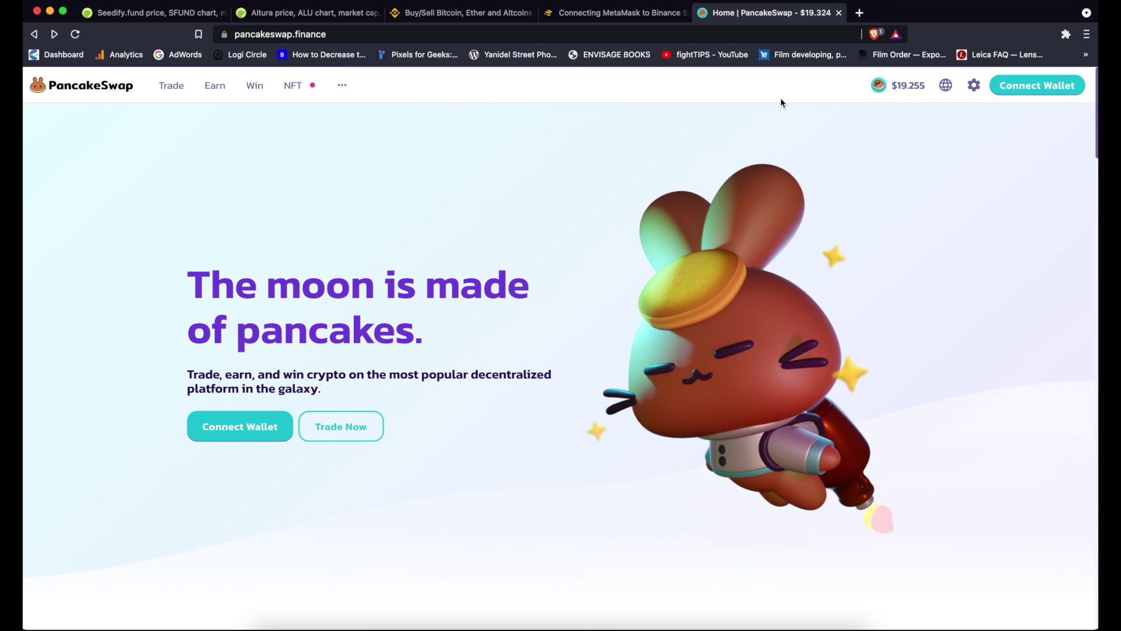
# Connect MetaMask to PancakeSwap and open the Exchange page showing 0.259204 BNB
pyautogui.click(1038, 88)
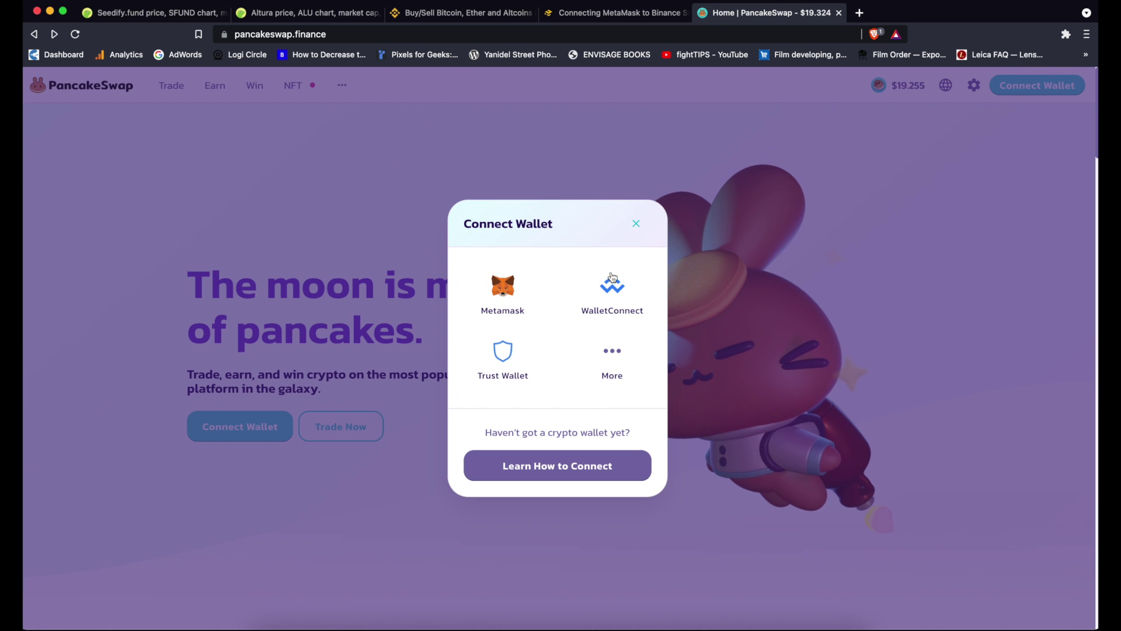
pyautogui.click(506, 286)
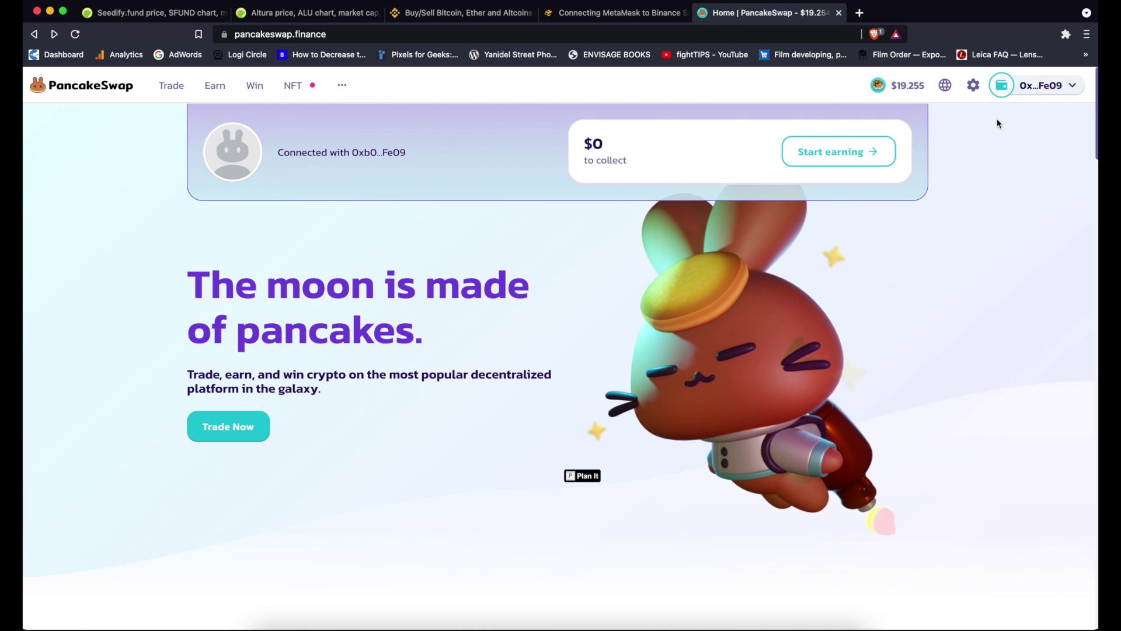
pyautogui.moveTo(1056, 94)
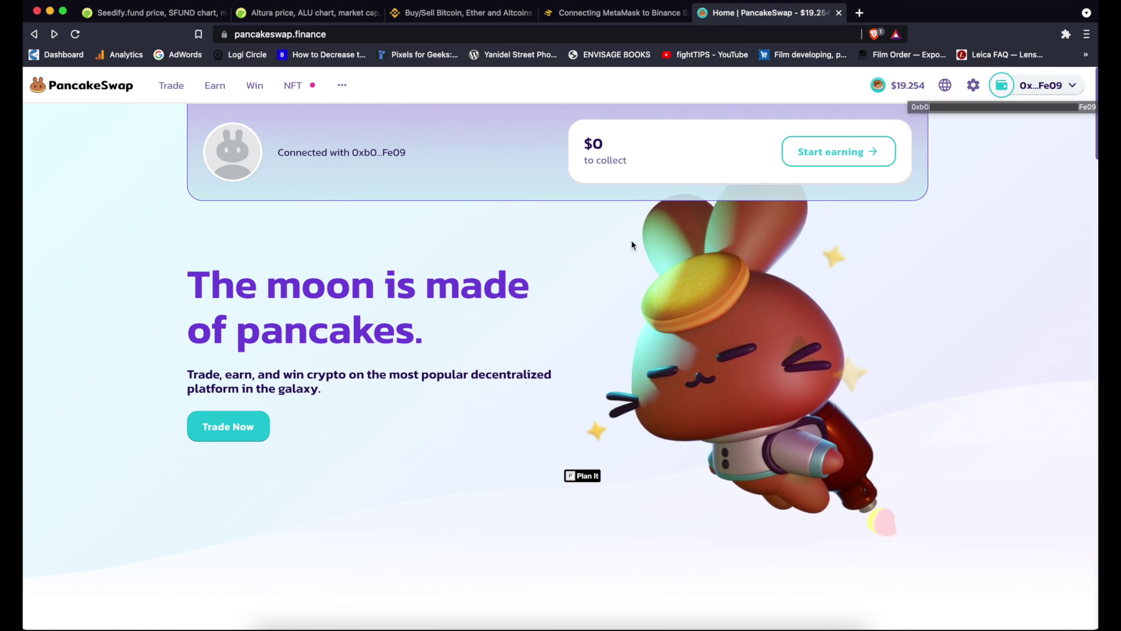
pyautogui.click(235, 427)
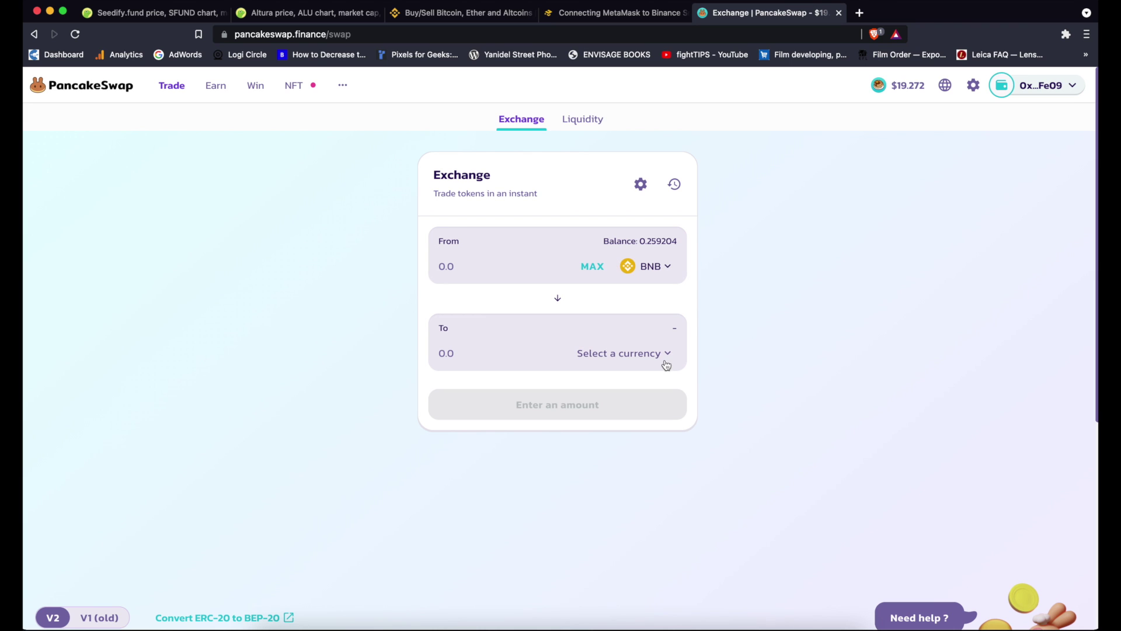
# Copy the SFUND and ALU contract addresses from their CoinGecko coin pages
pyautogui.click(162, 15)
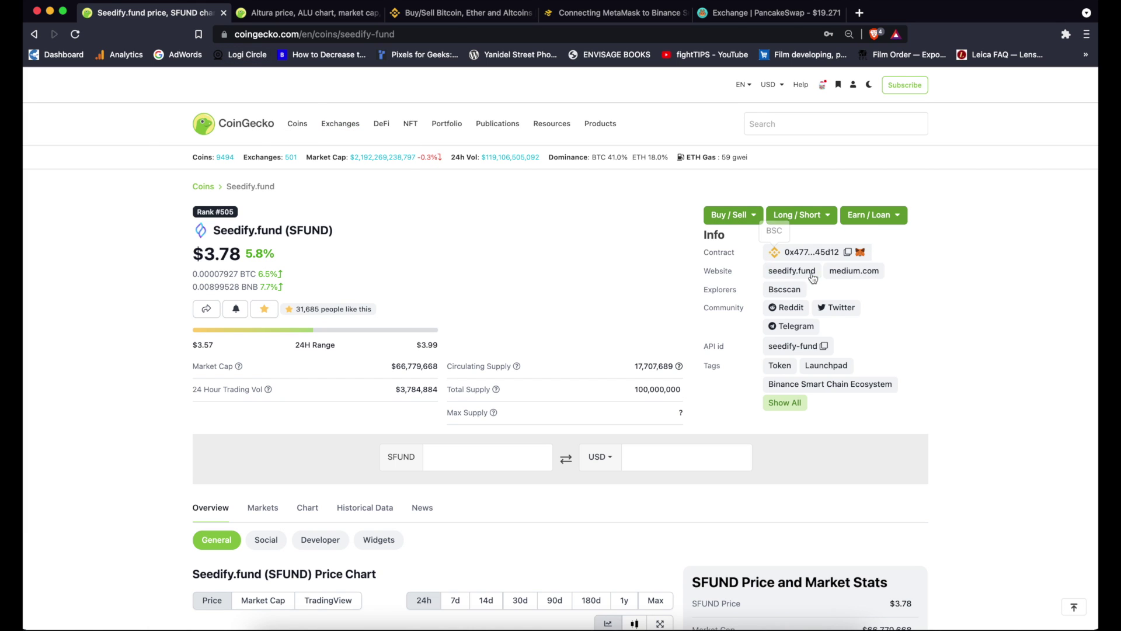
pyautogui.click(850, 253)
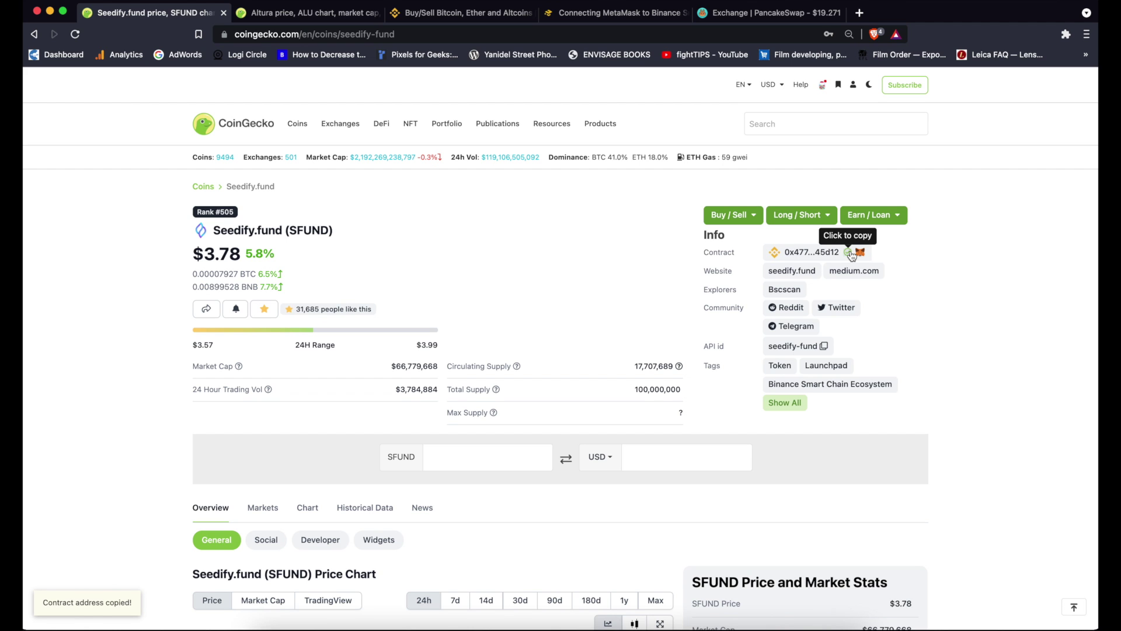
pyautogui.click(304, 15)
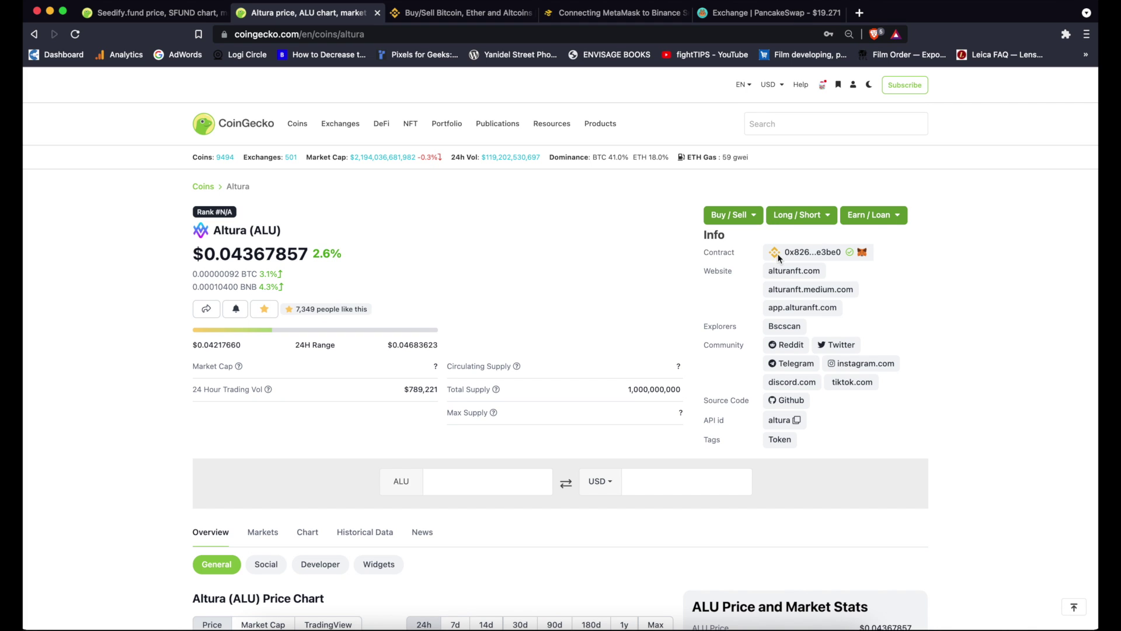
pyautogui.click(851, 253)
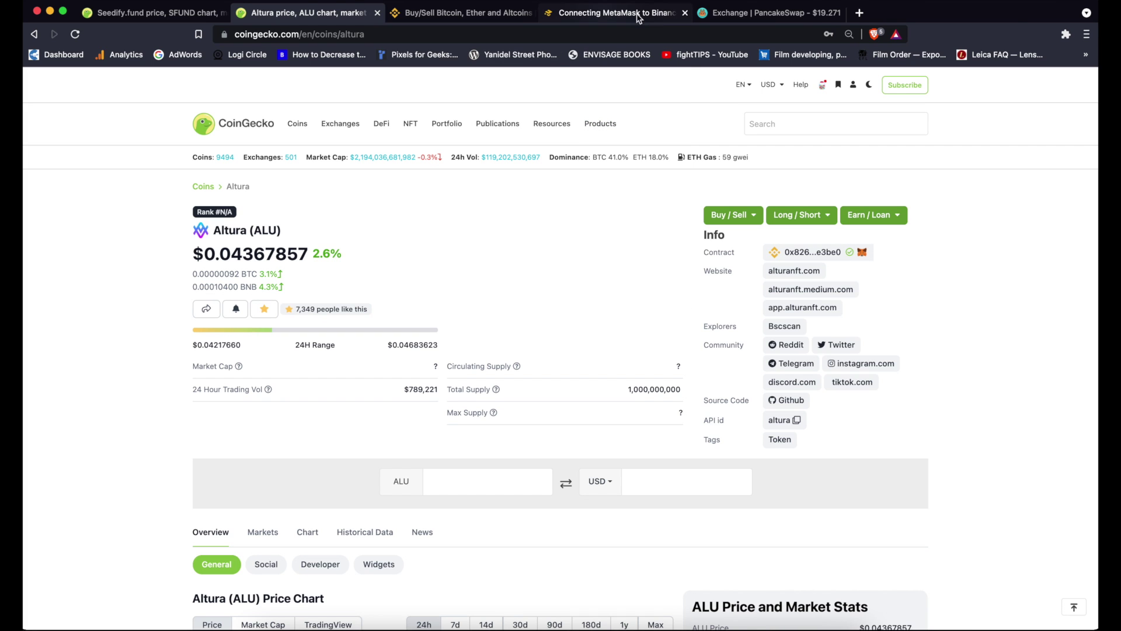
pyautogui.click(1066, 34)
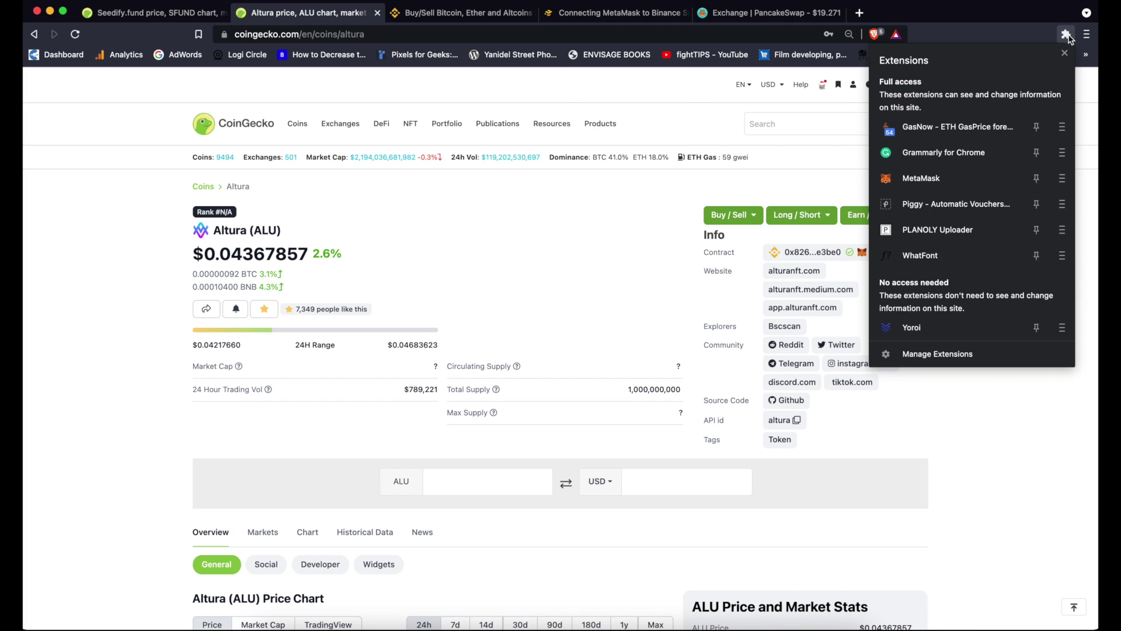
pyautogui.click(759, 13)
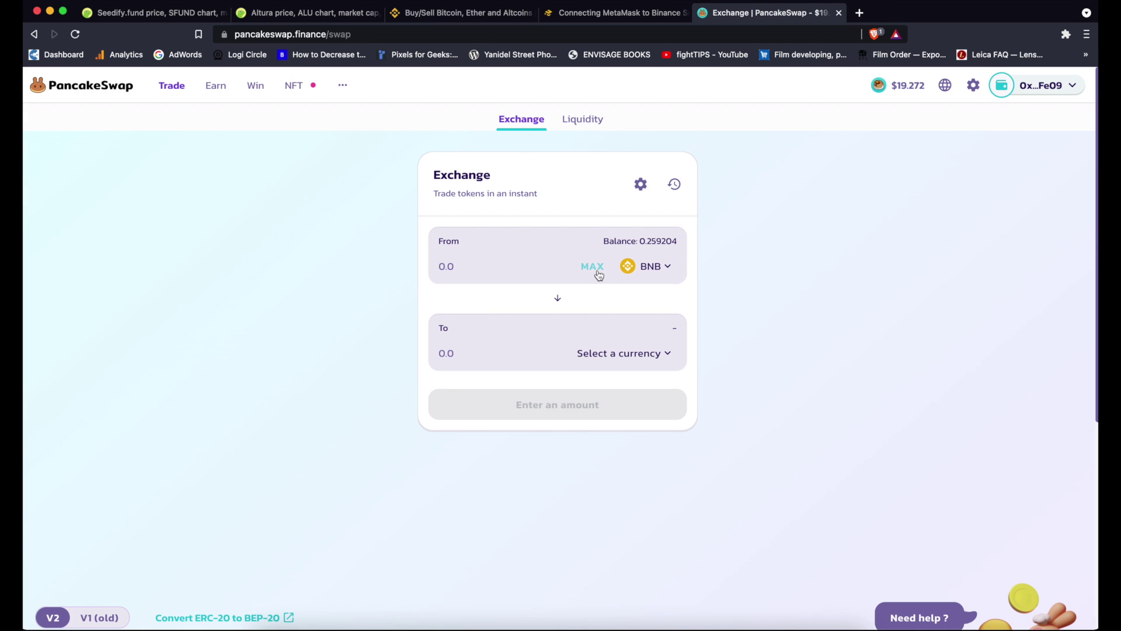
# Search 'busd' in the token list and set BUSD as the To token
pyautogui.click(607, 355)
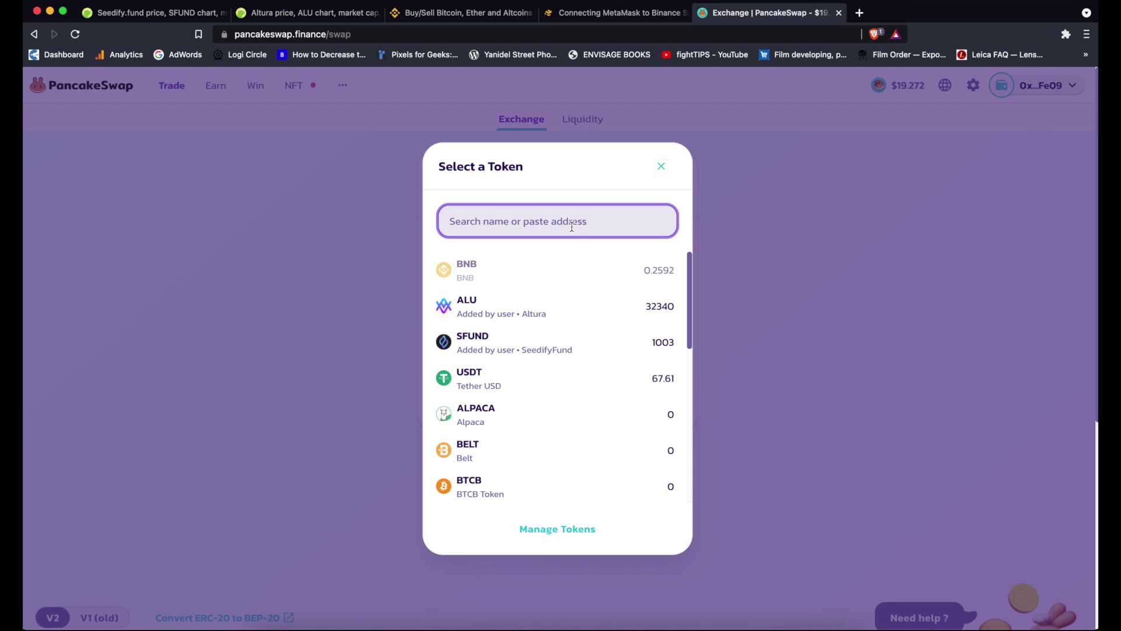
pyautogui.press('super+v')
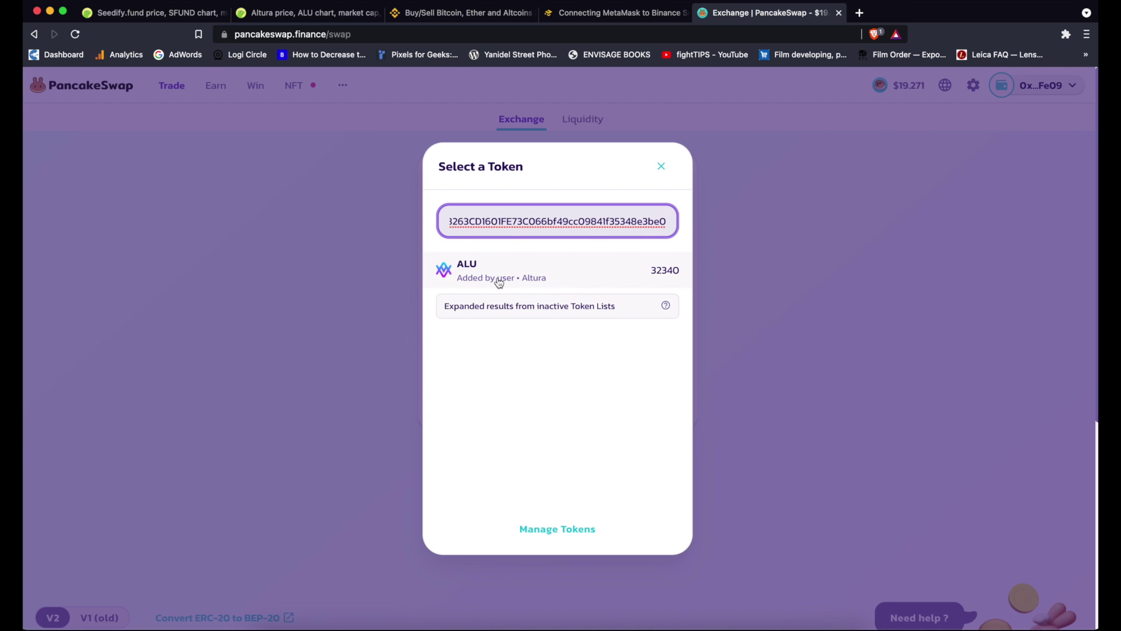
pyautogui.click(559, 280)
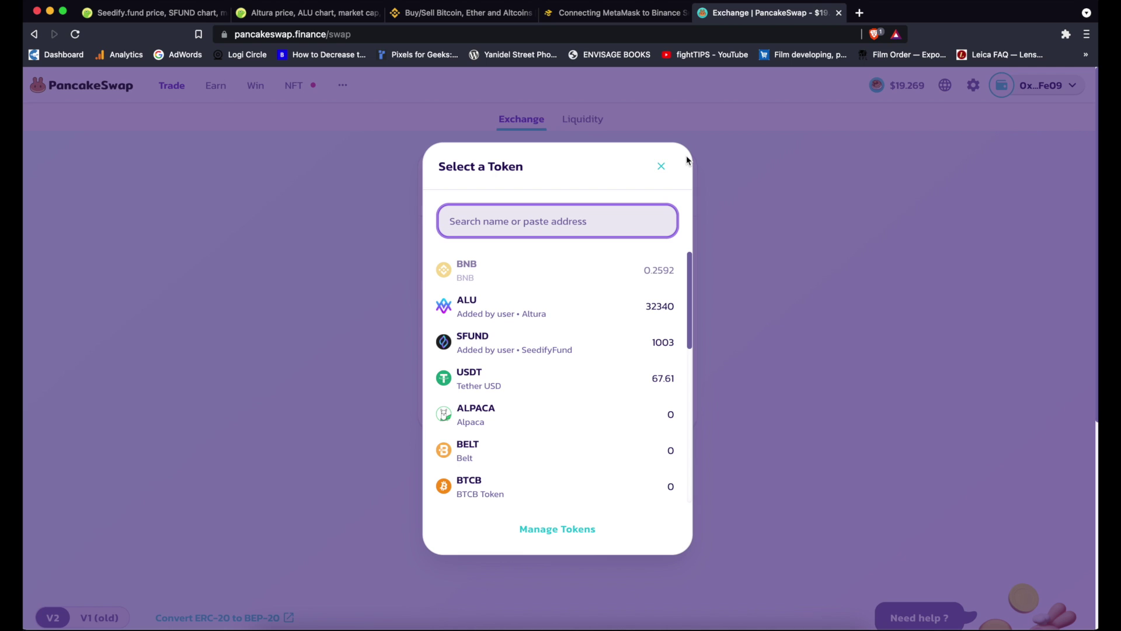
pyautogui.write('busd')
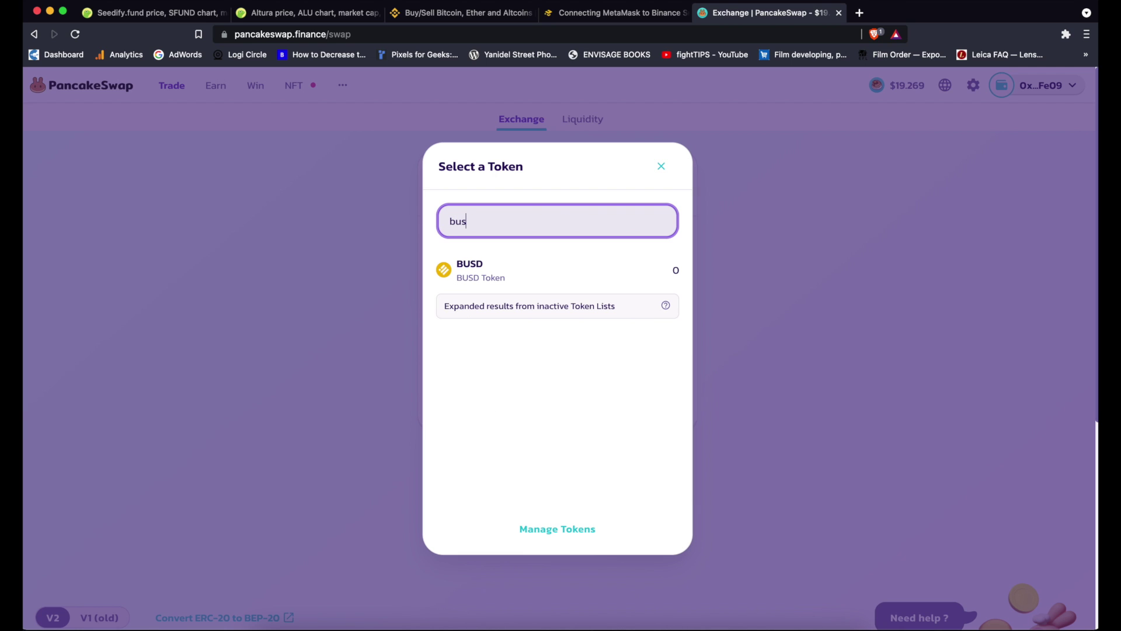
pyautogui.click(475, 277)
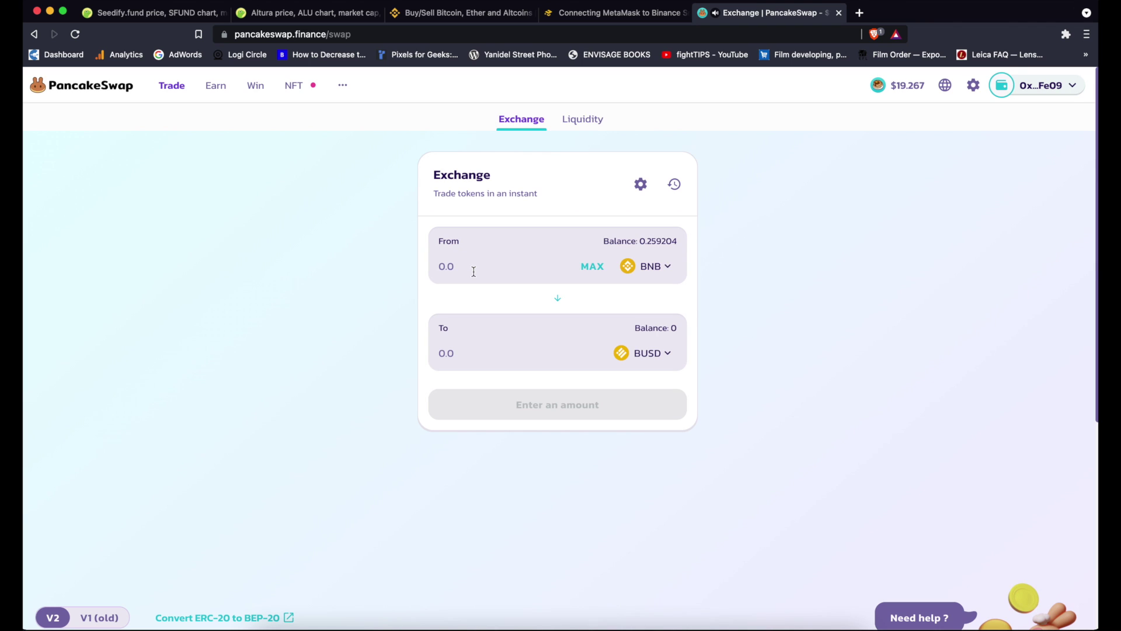
# Enter 0.2 BNB to swap for about 83.3002 BUSD and review the Confirm Swap summary
pyautogui.click(518, 266)
pyautogui.write('0.2')
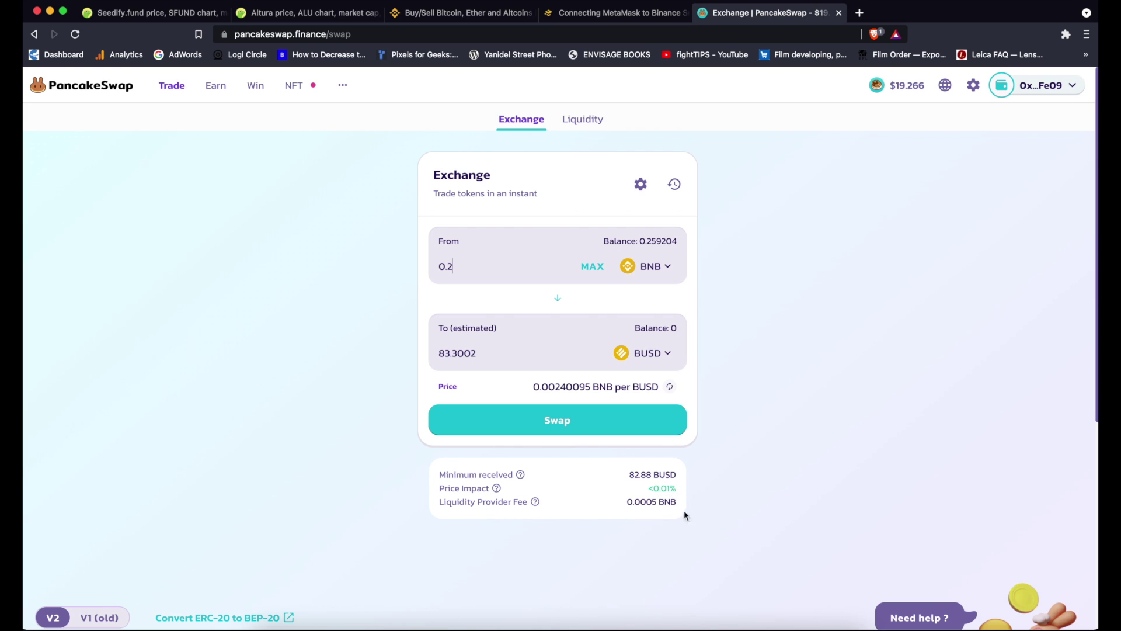
pyautogui.click(588, 418)
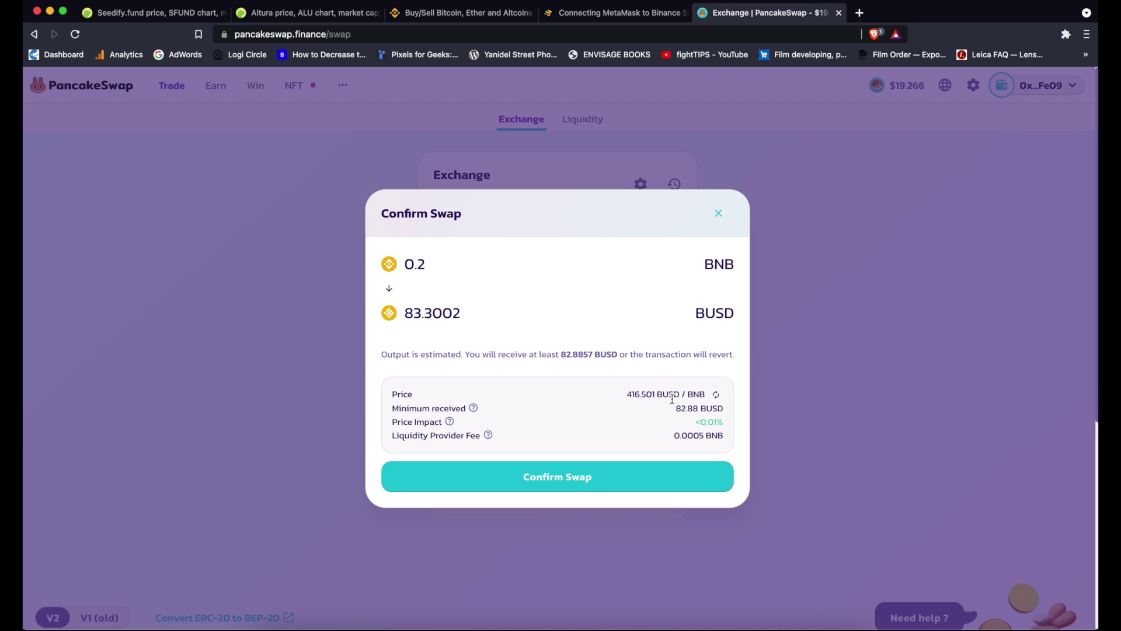
# Confirm and approve the 0.2 BNB swap, add BUSD to MetaMask, and close the confirmation
pyautogui.click(694, 481)
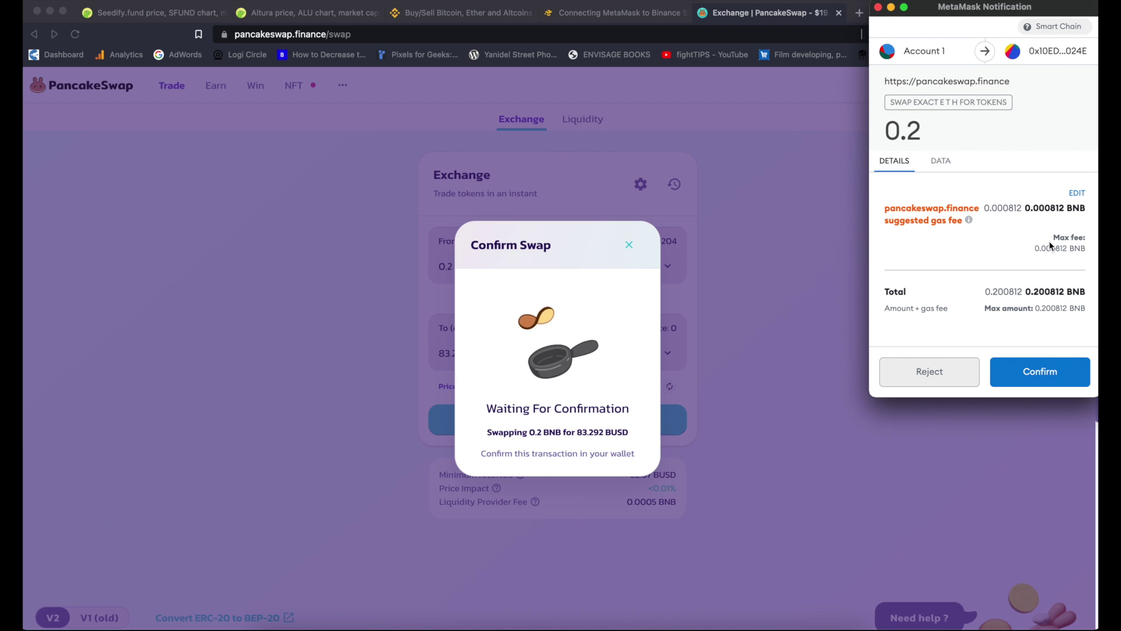
pyautogui.click(1058, 375)
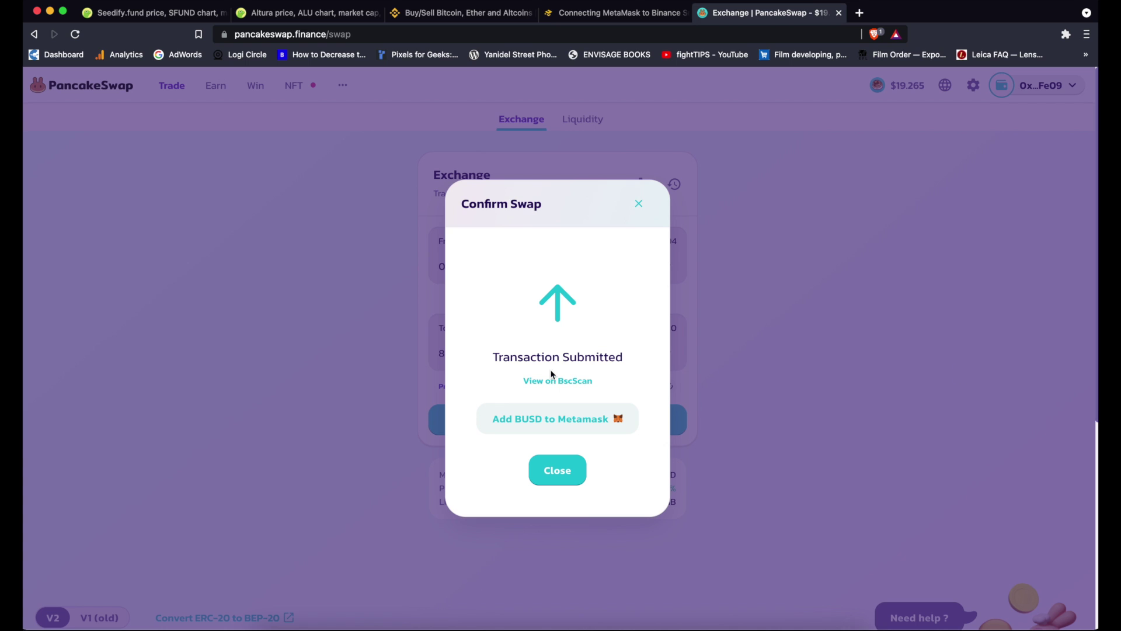
pyautogui.click(564, 423)
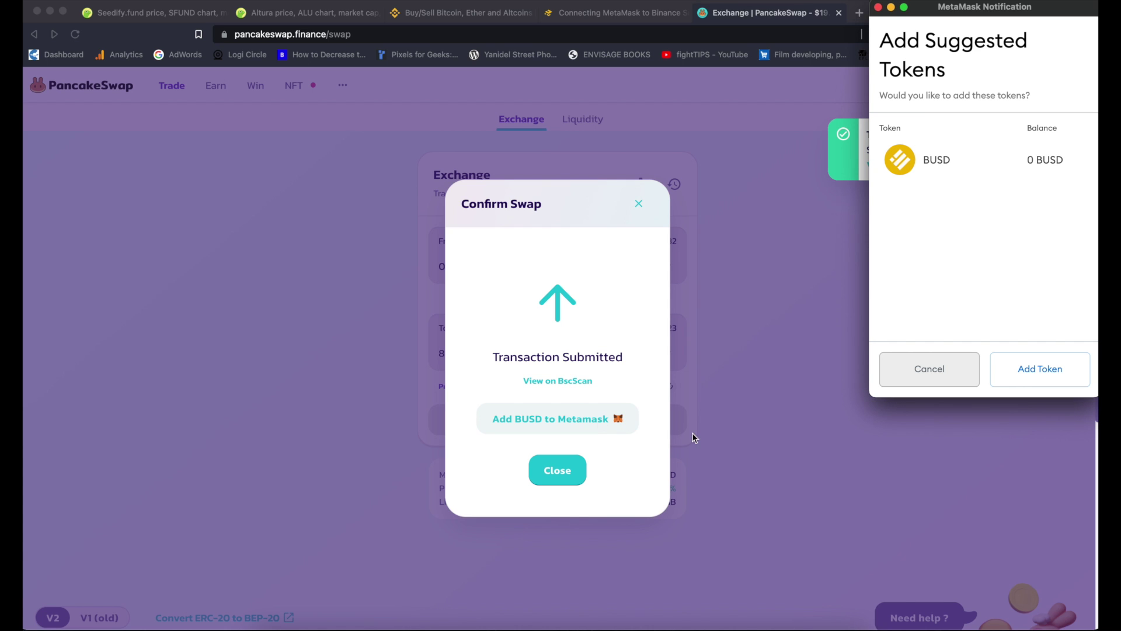
pyautogui.click(1062, 370)
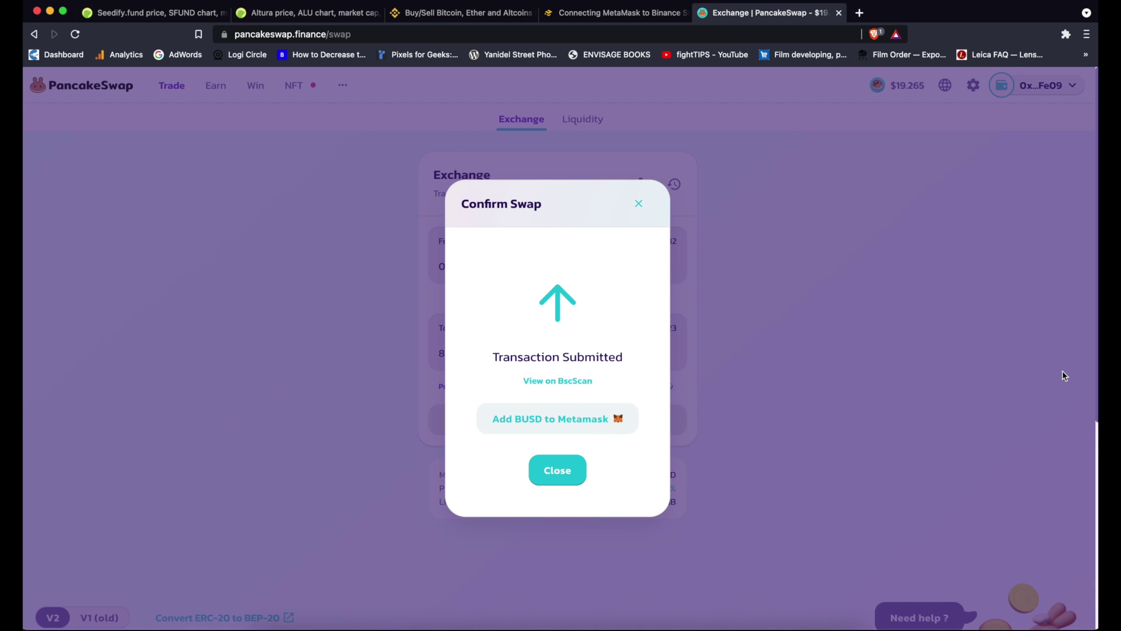
pyautogui.click(566, 469)
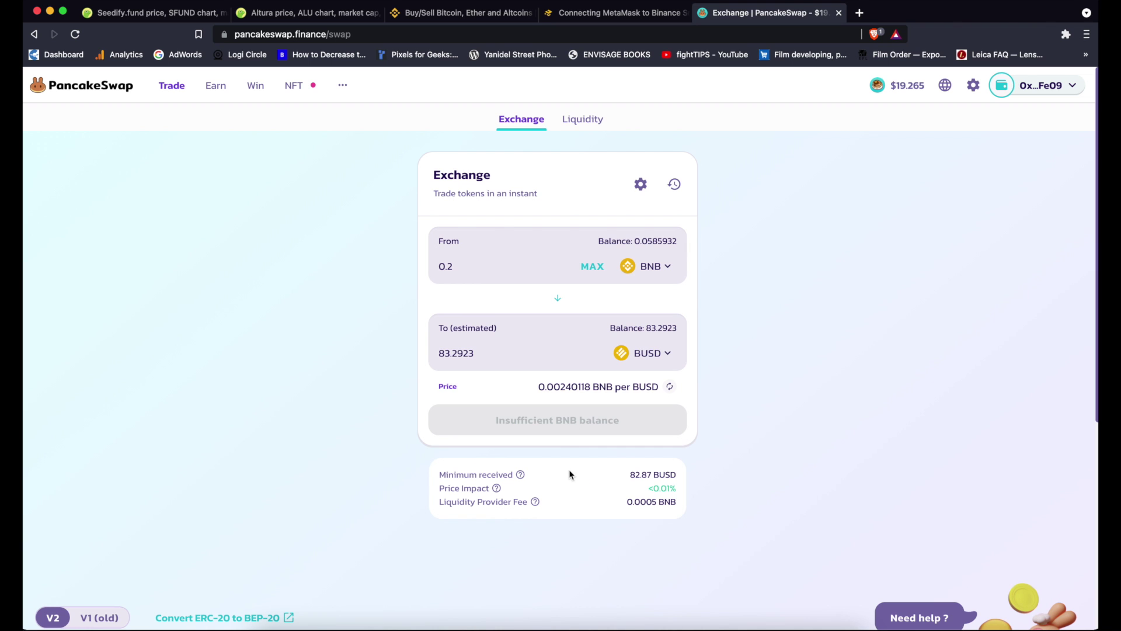
pyautogui.click(1068, 37)
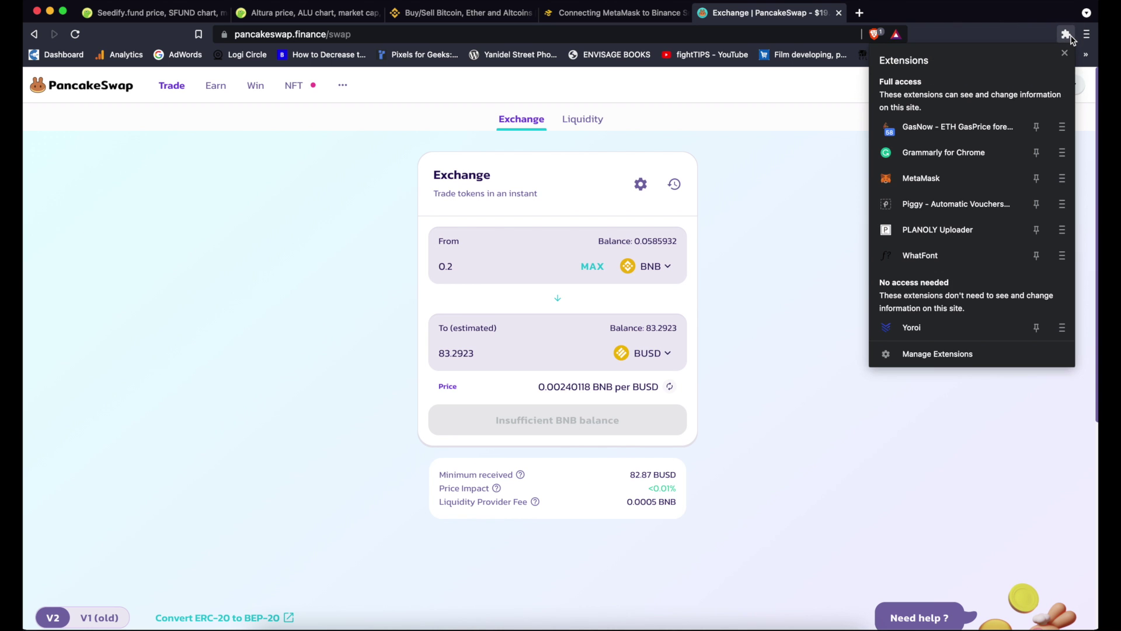
pyautogui.click(956, 178)
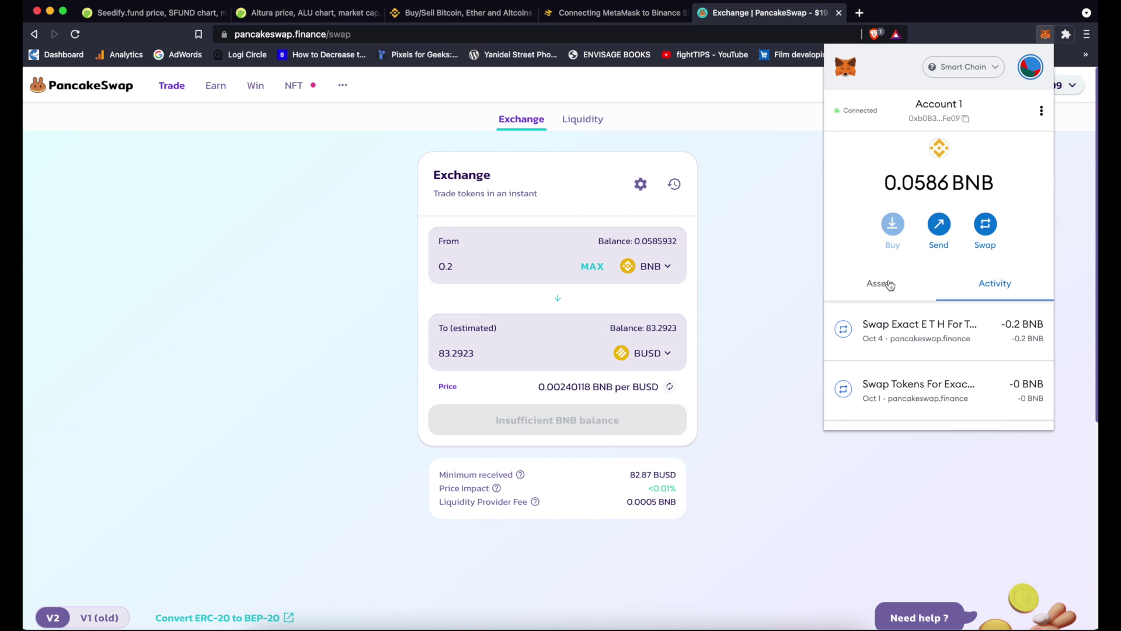
pyautogui.click(882, 284)
pyautogui.scroll(-3, 907, 311)
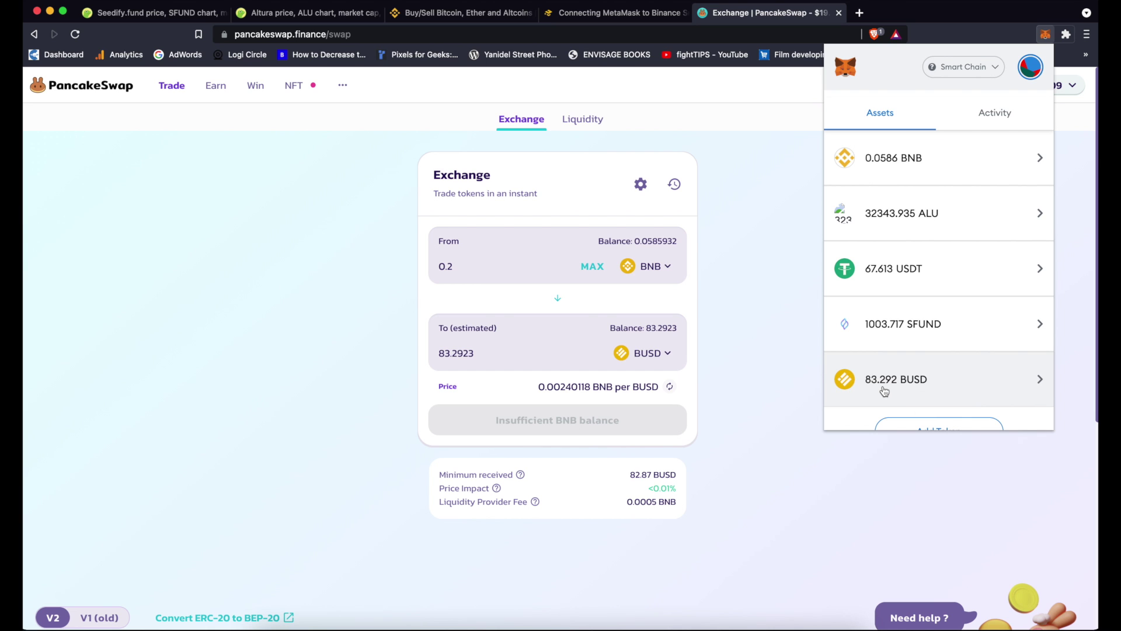
pyautogui.scroll(3, 885, 391)
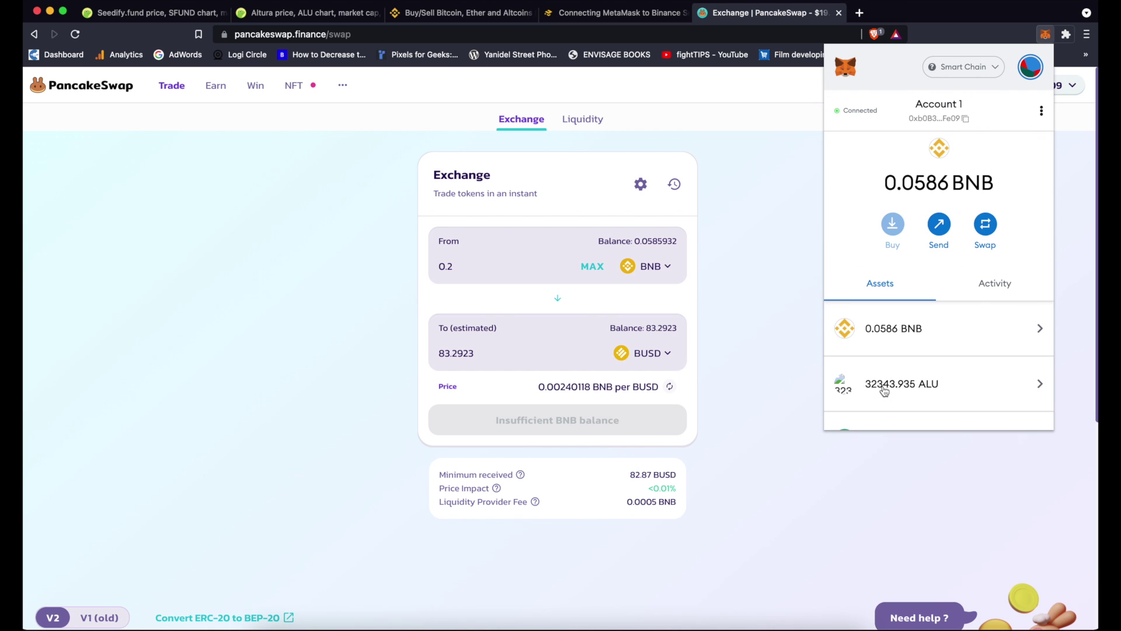
pyautogui.click(801, 231)
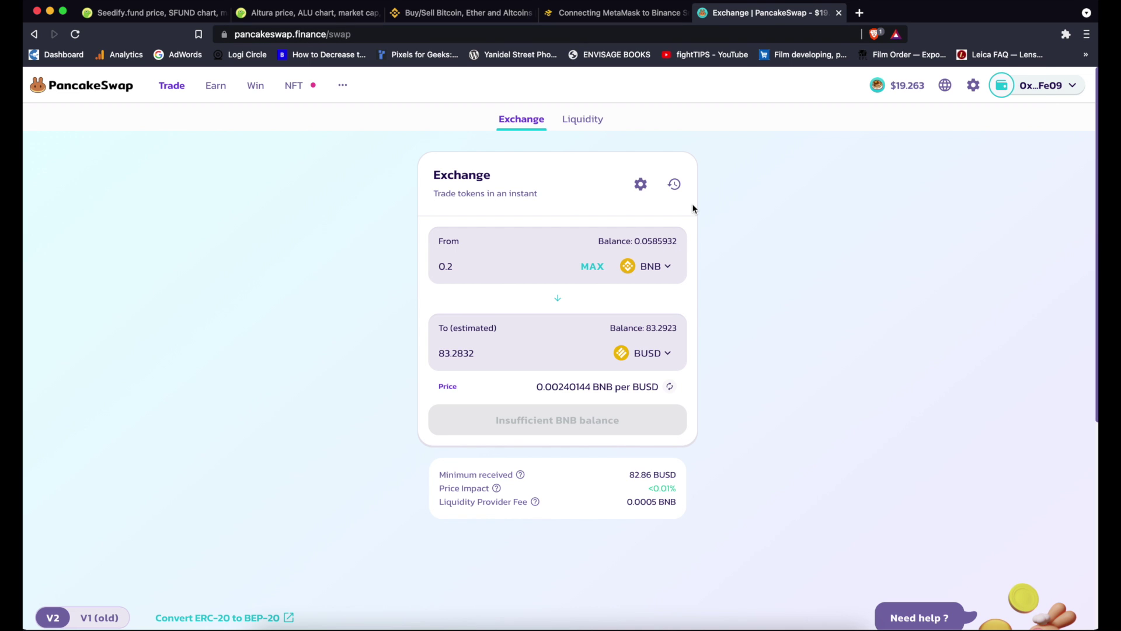
# Switch to the CoinGecko Altura tab and back, then open and dismiss the receive-token list
pyautogui.click(285, 12)
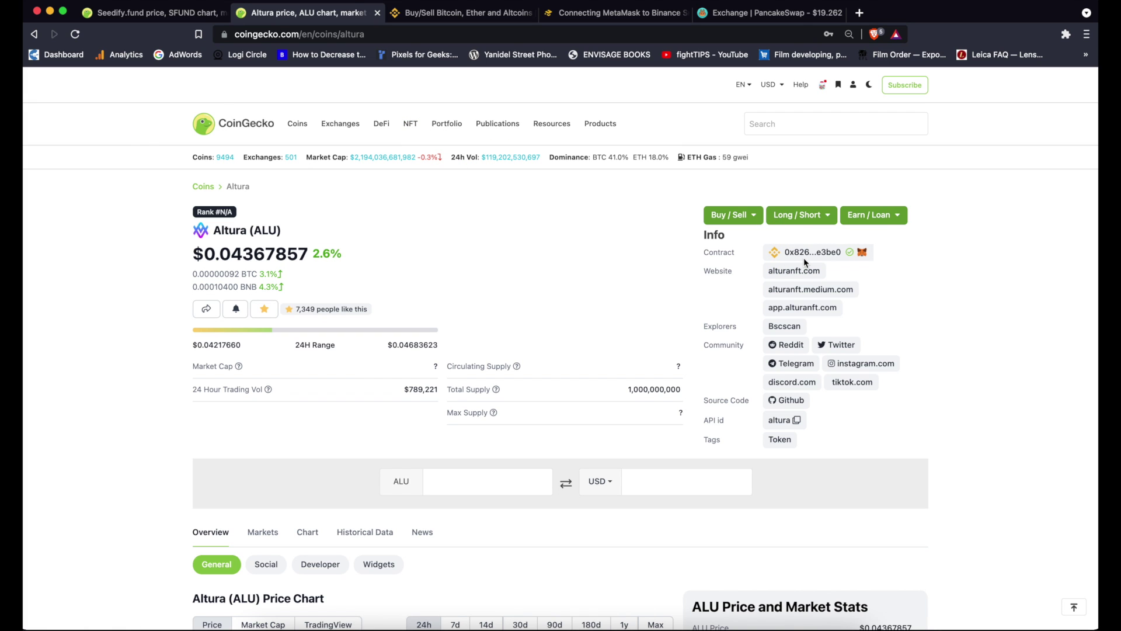
pyautogui.click(759, 13)
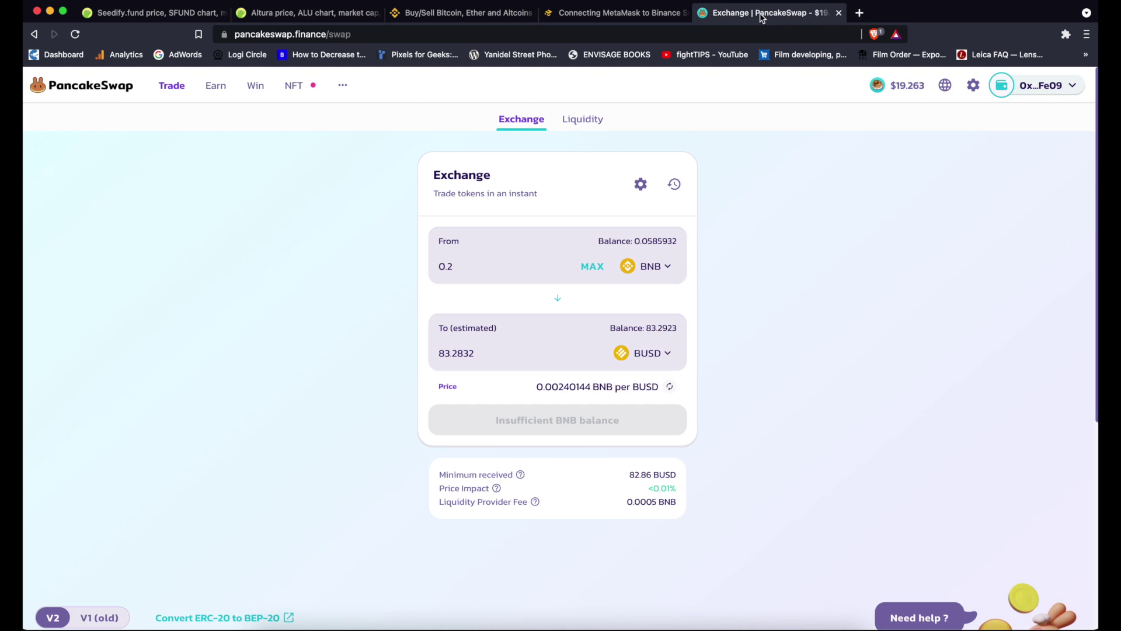
pyautogui.click(671, 355)
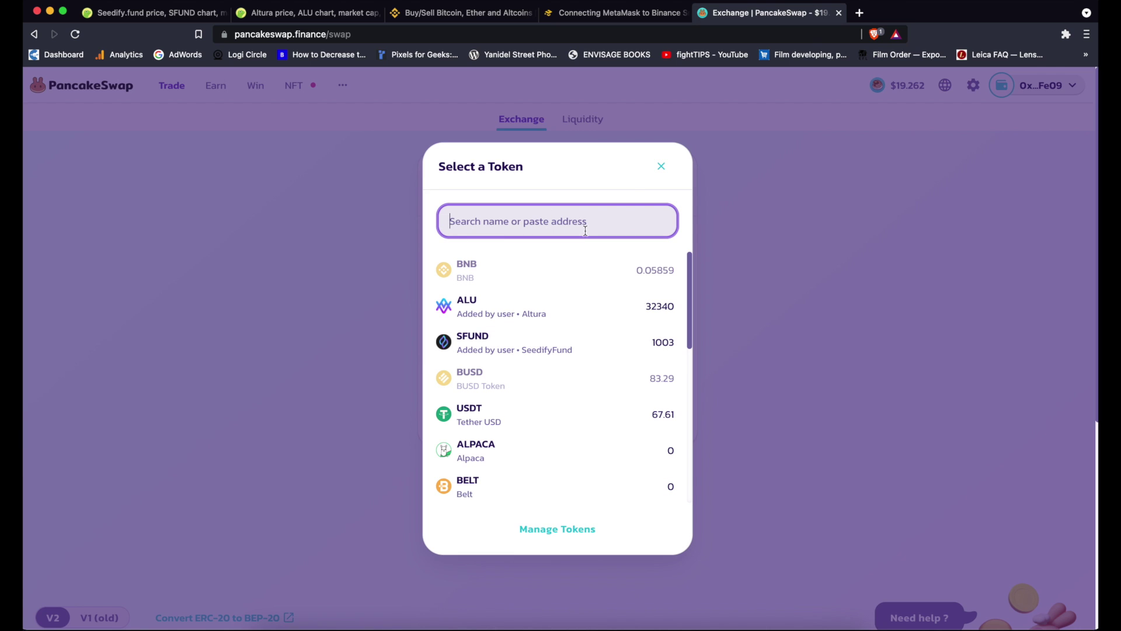
pyautogui.click(662, 166)
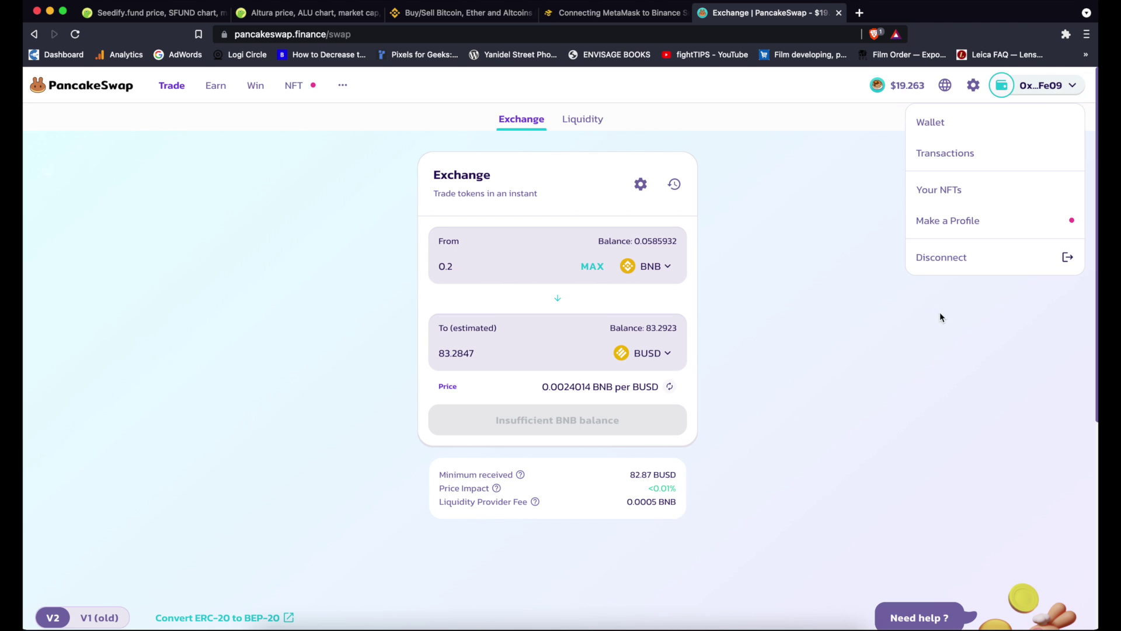
# Disconnect the connected wallet from PancakeSwap and bring up MetaMask from Extensions
pyautogui.moveTo(1049, 88)
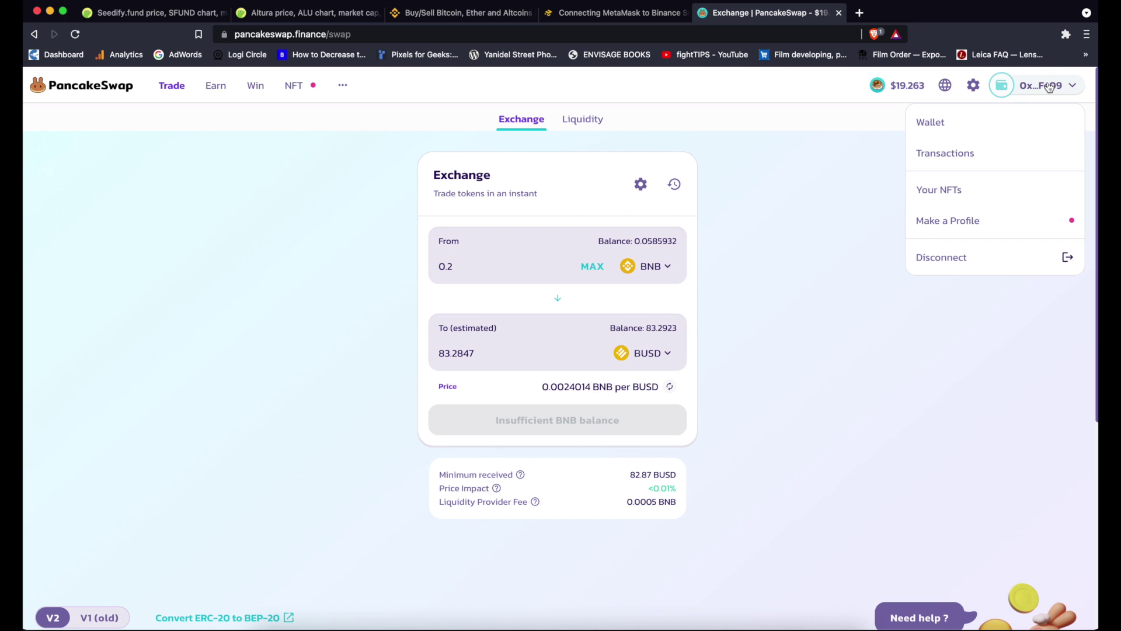
pyautogui.click(966, 261)
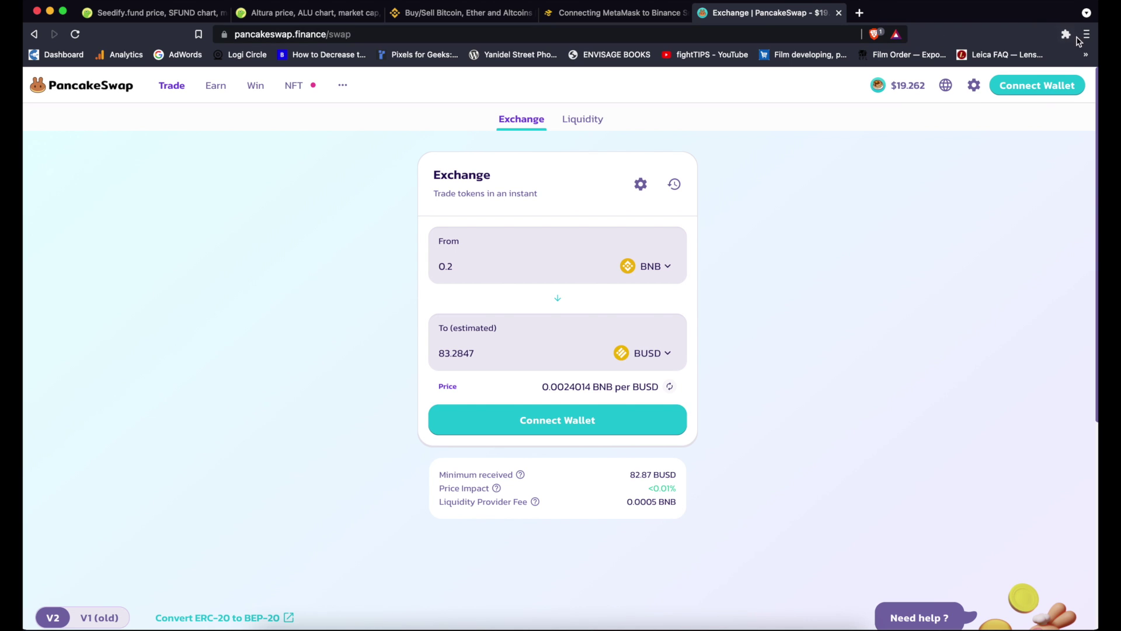
pyautogui.click(1066, 34)
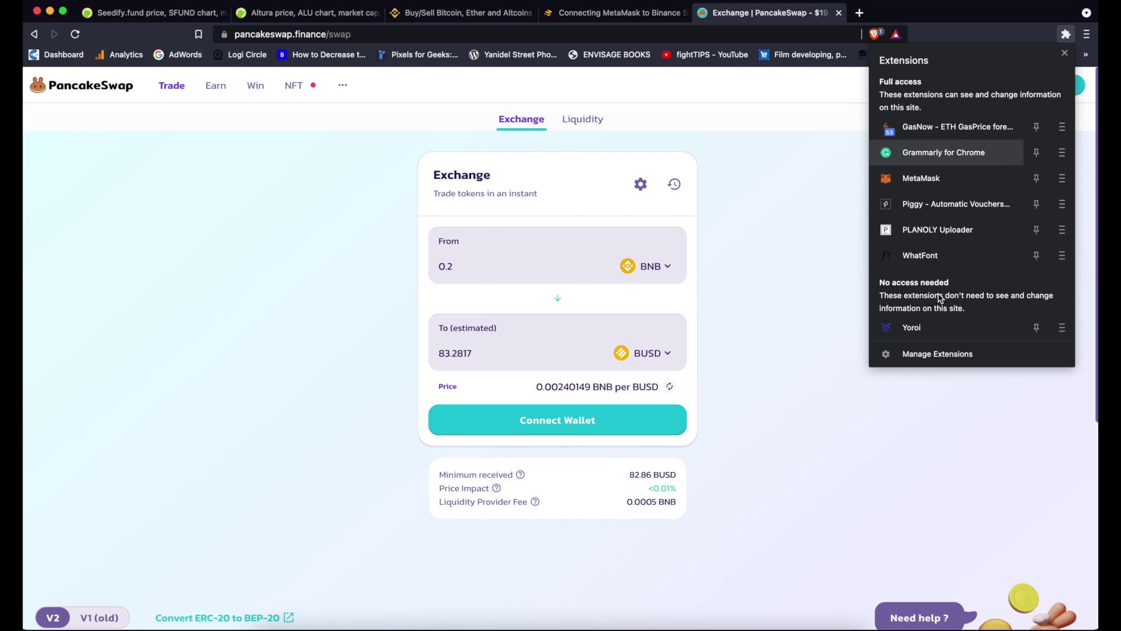
pyautogui.click(945, 180)
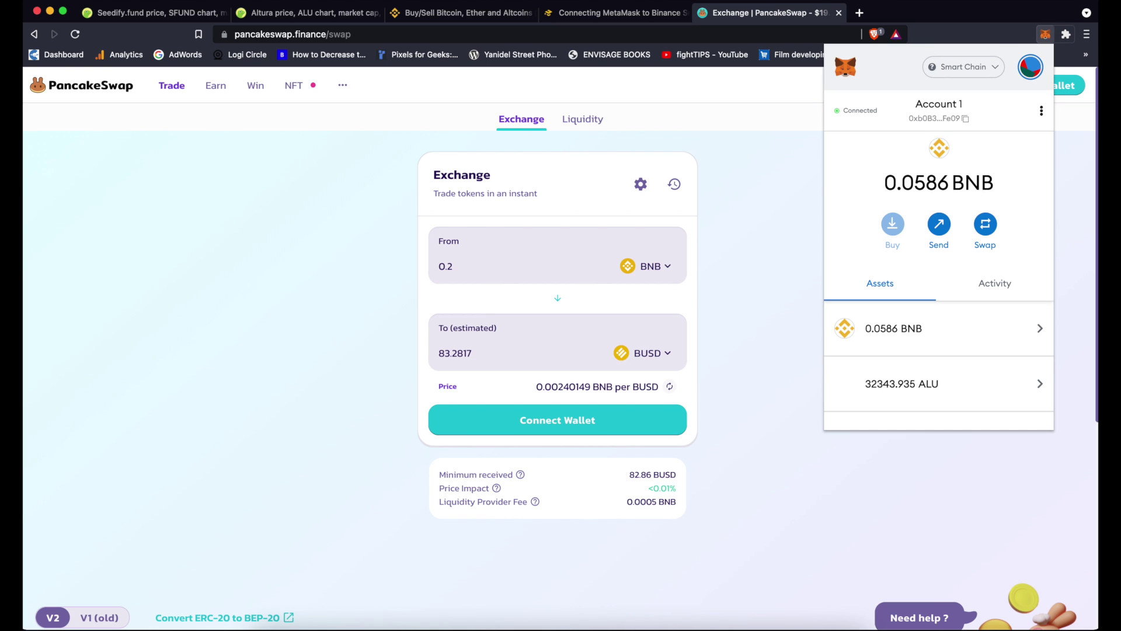
# Look through MetaMask's account and network menus, then lock the wallet and close it
pyautogui.click(1030, 70)
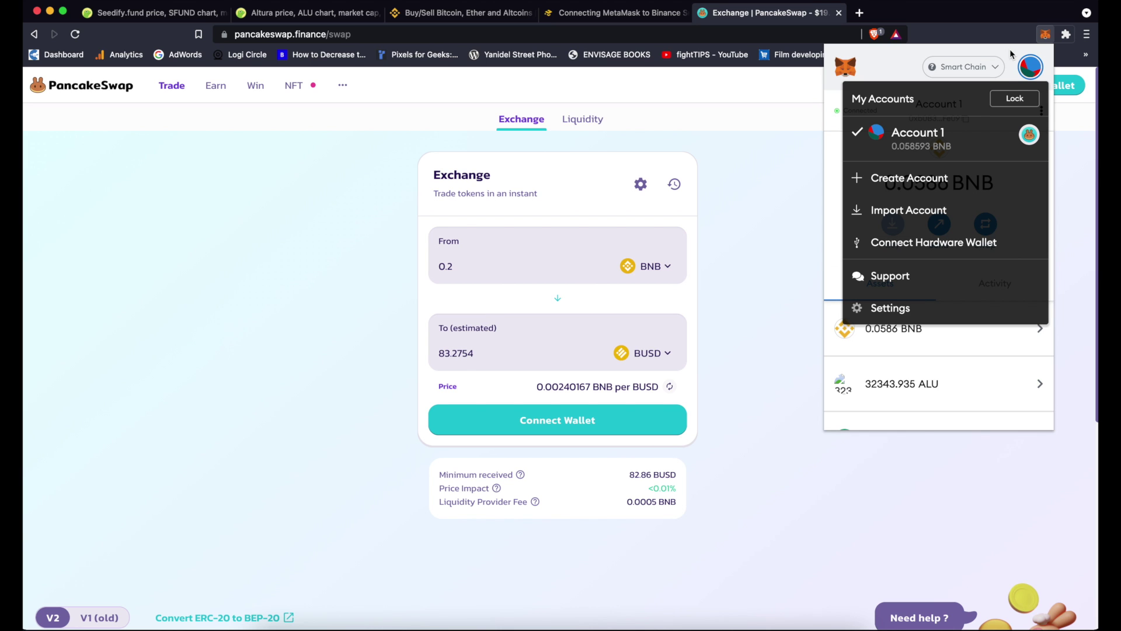
pyautogui.click(993, 70)
pyautogui.click(993, 71)
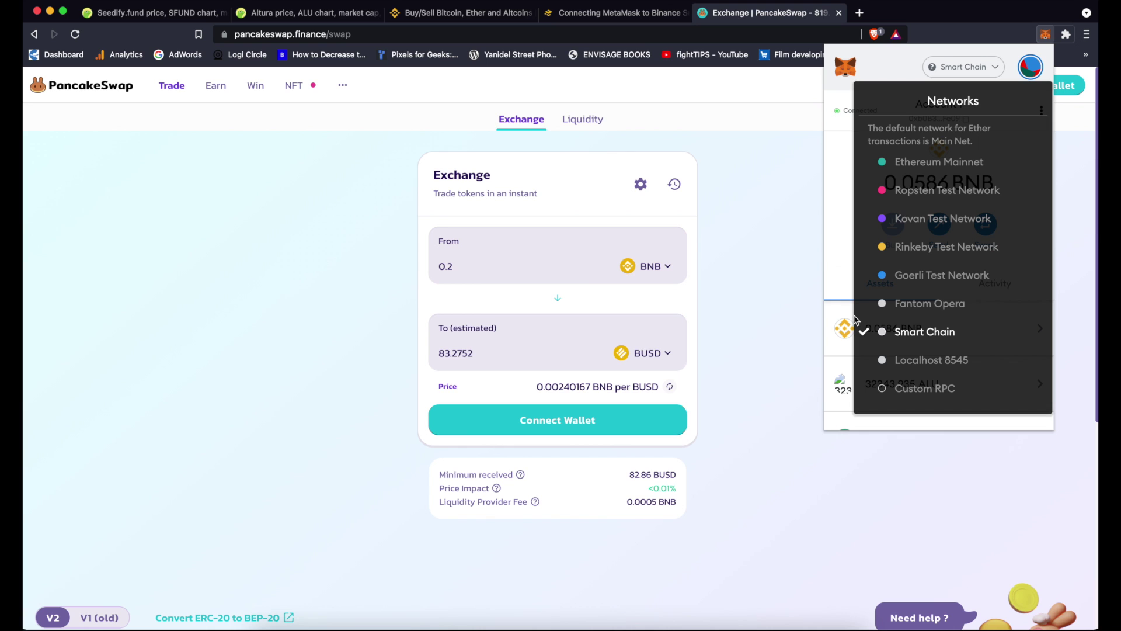
pyautogui.click(901, 74)
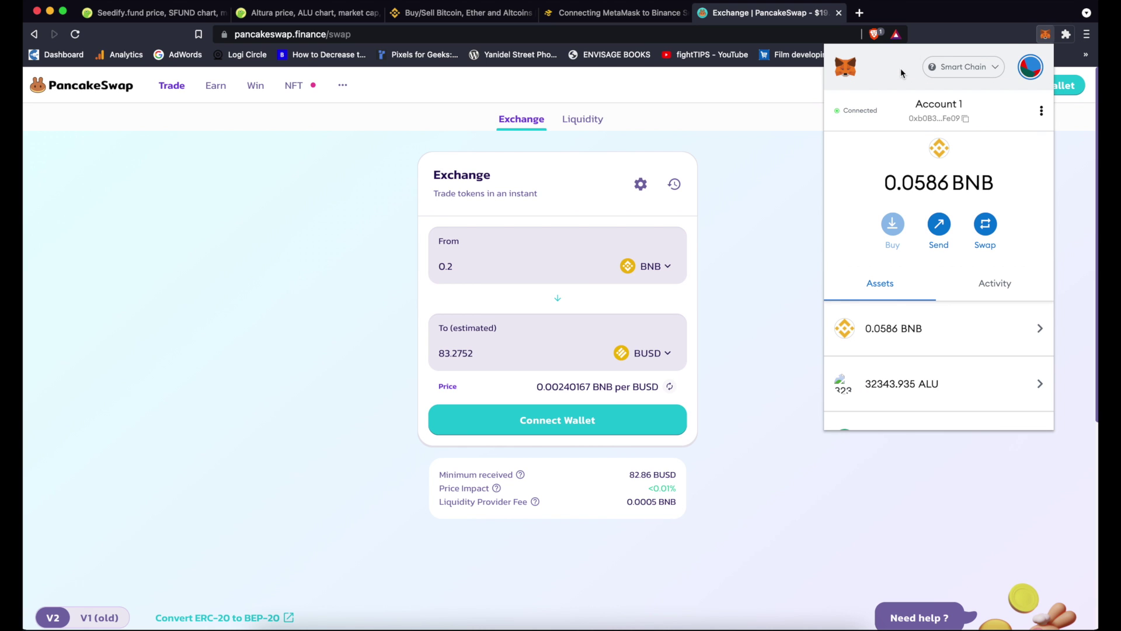
pyautogui.click(1029, 70)
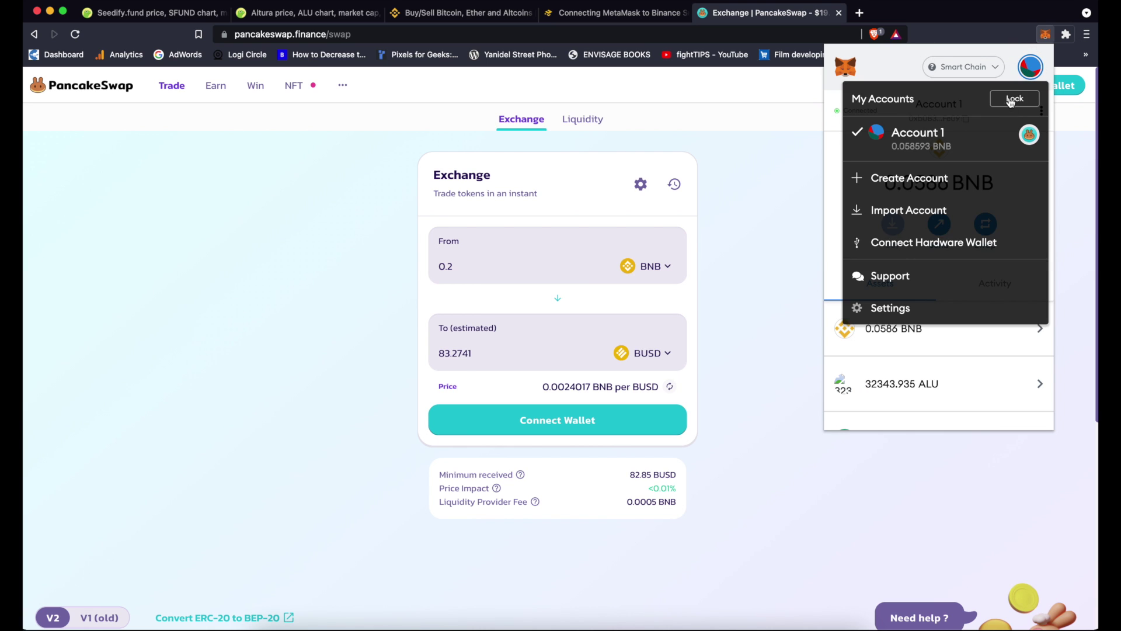
pyautogui.click(1014, 99)
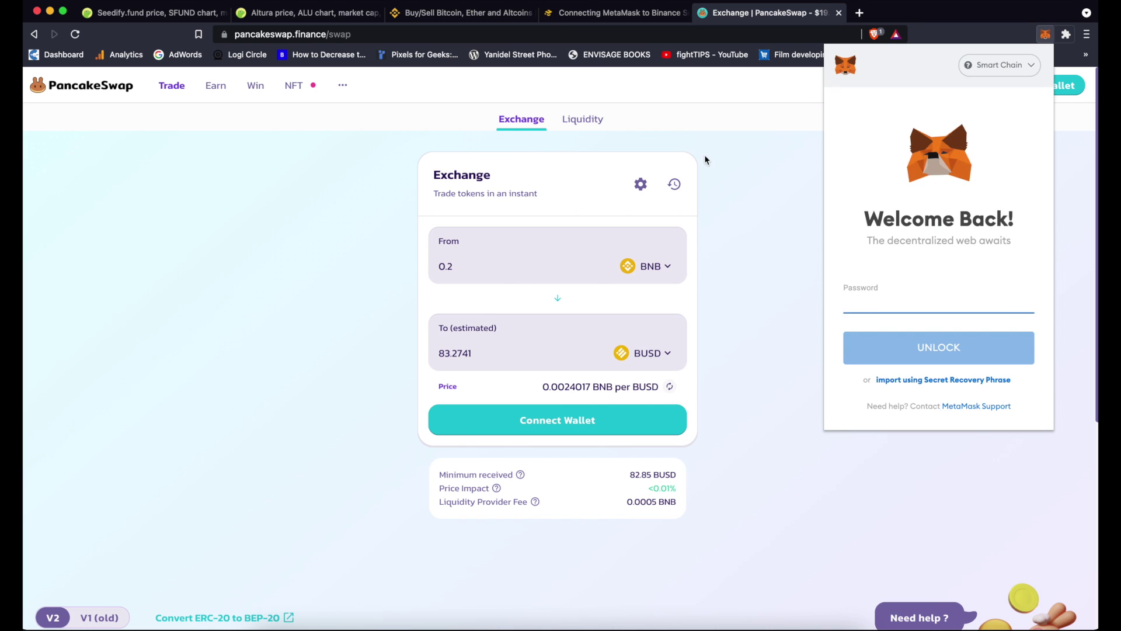
pyautogui.click(765, 146)
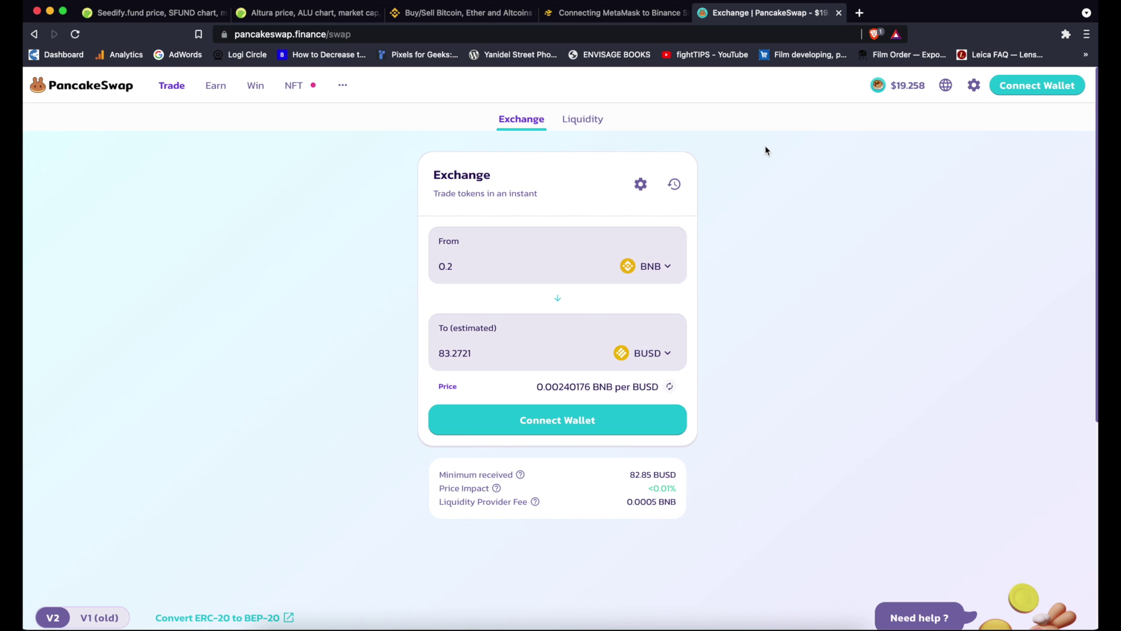
# Visit the CoinGecko Altura tab and return to PancakeSwap's disconnected Exchange page
pyautogui.click(352, 17)
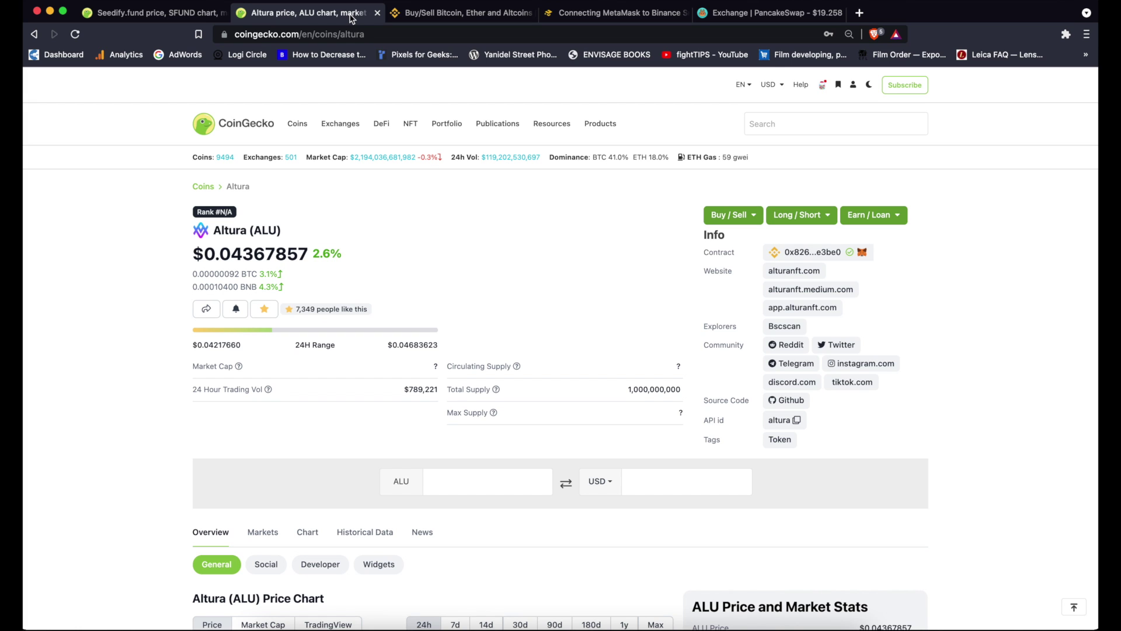
pyautogui.click(792, 18)
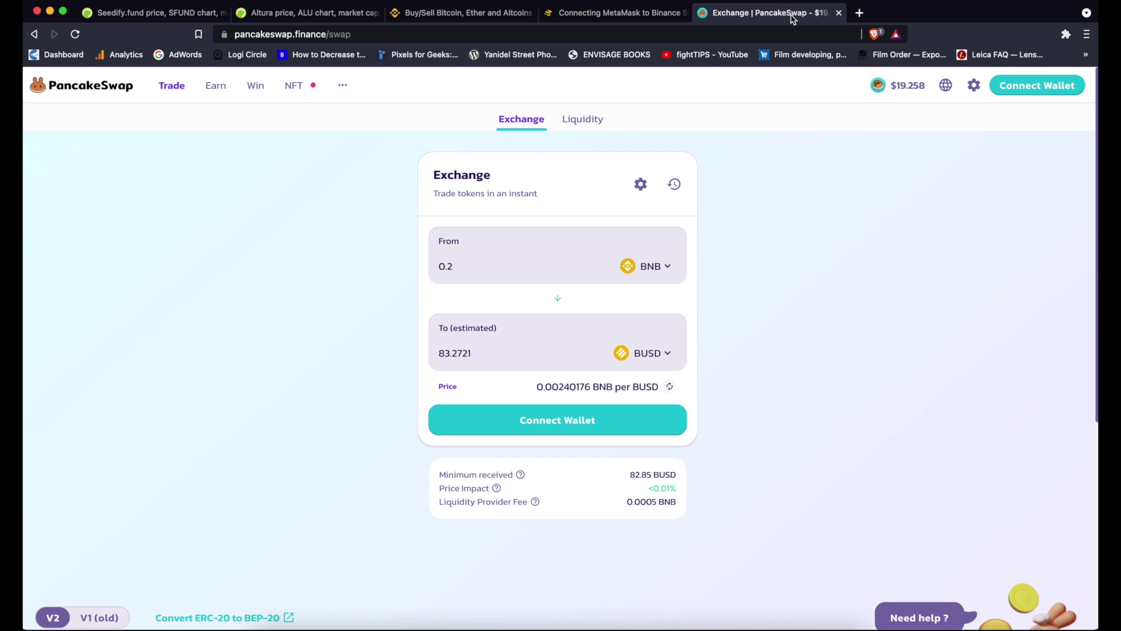